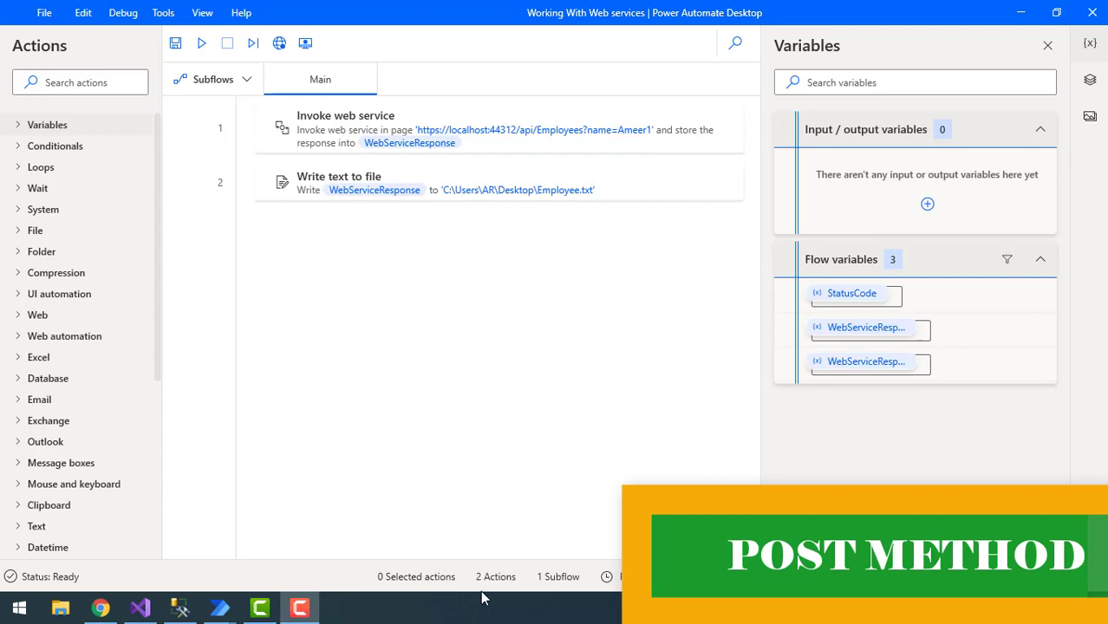
Step: Switch to Chrome's ASP.NET Web API help page listing the Employees endpoints
left_click(101, 609)
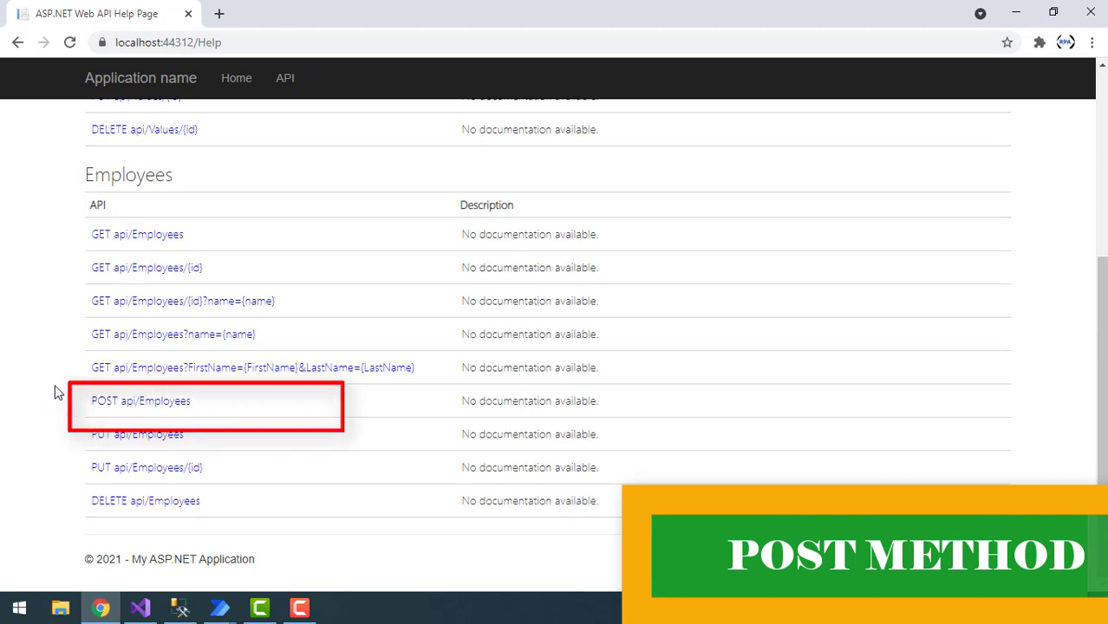
Step: Open the POST api/Employees documentation page showing its Employee body parameters
left_click_drag(99, 396, 160, 413)
left_click(245, 417)
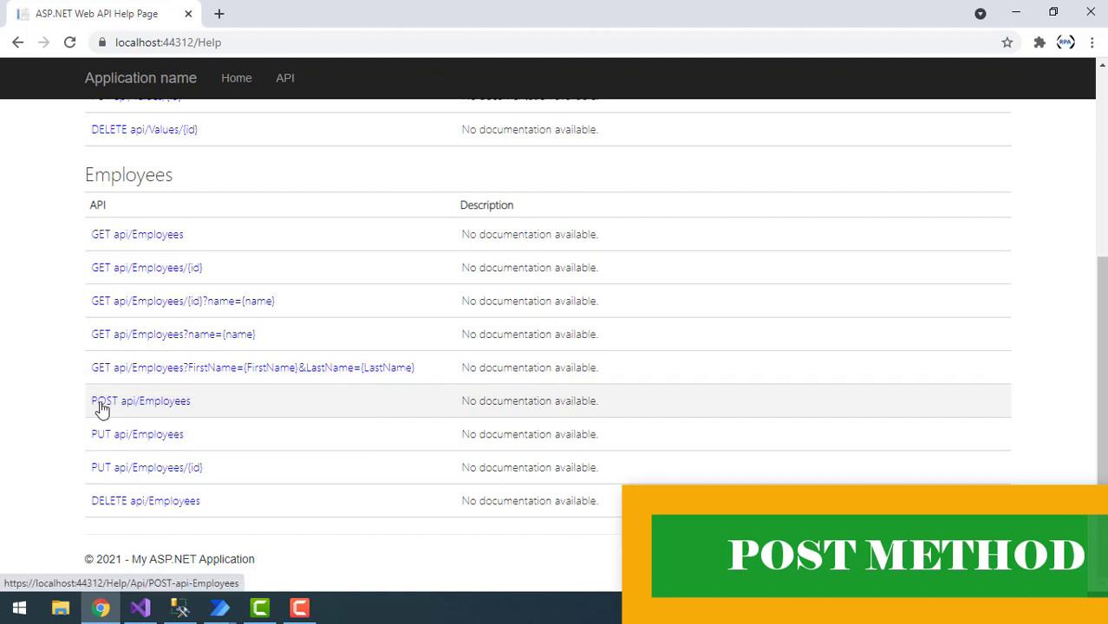
left_click(159, 409)
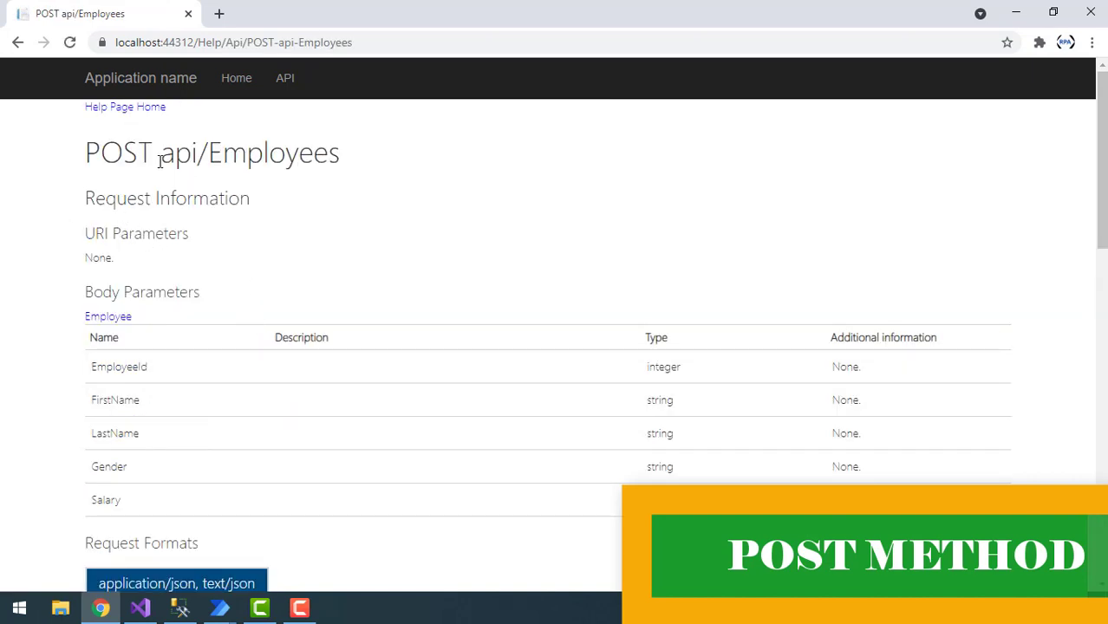
left_click_drag(162, 154, 345, 159)
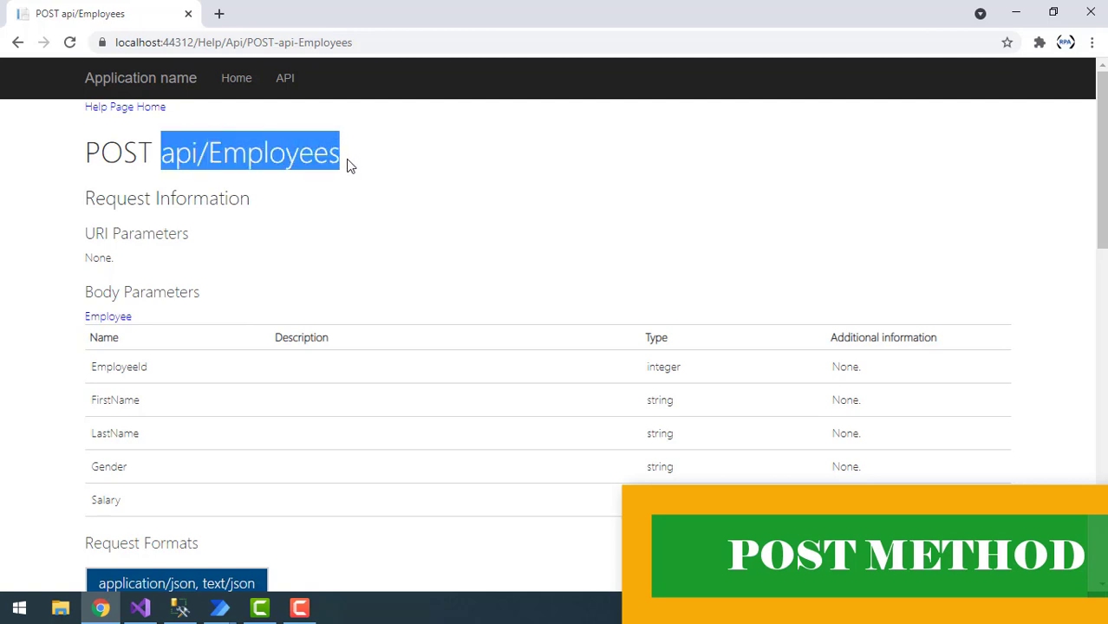
left_click_drag(82, 294, 215, 297)
scroll(95, 355, "down", 1)
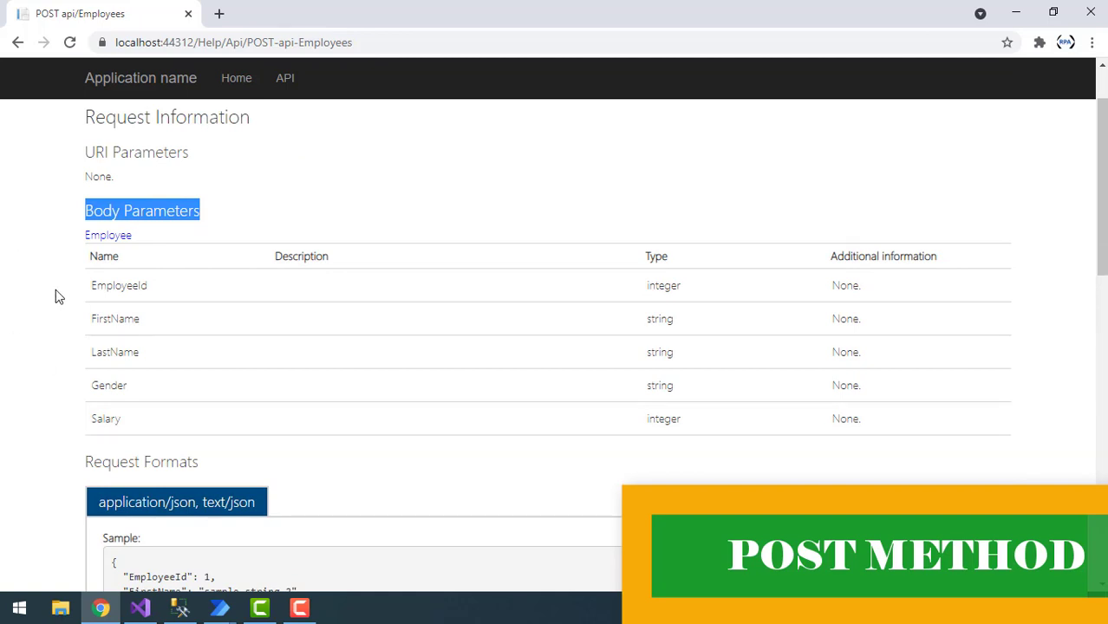
left_click_drag(83, 292, 157, 298)
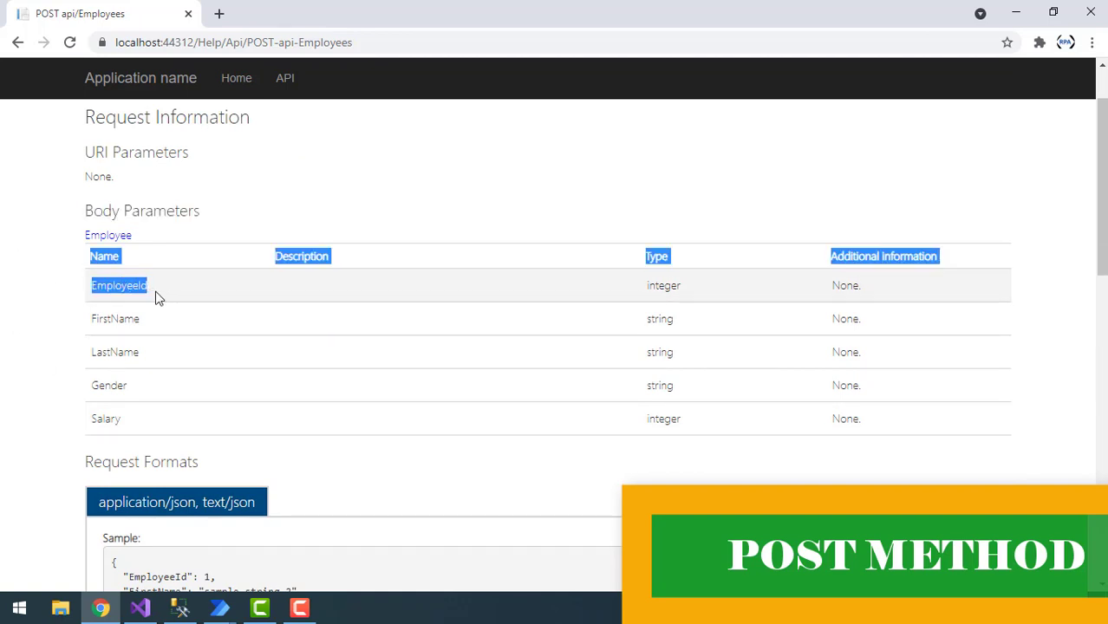
left_click(156, 296)
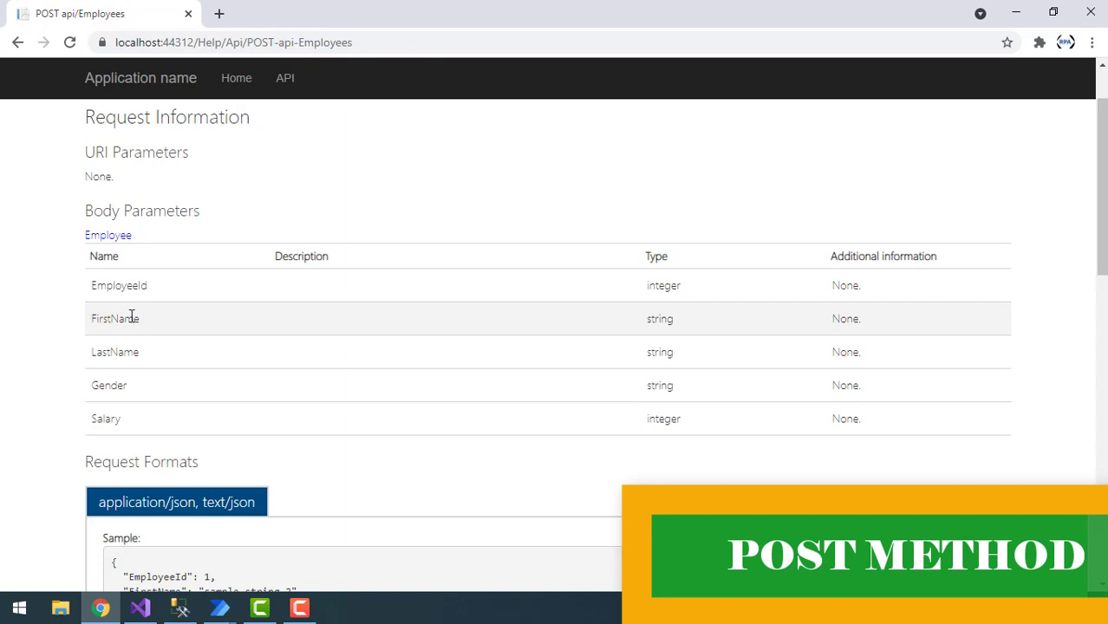
scroll(57, 347, "down", 1)
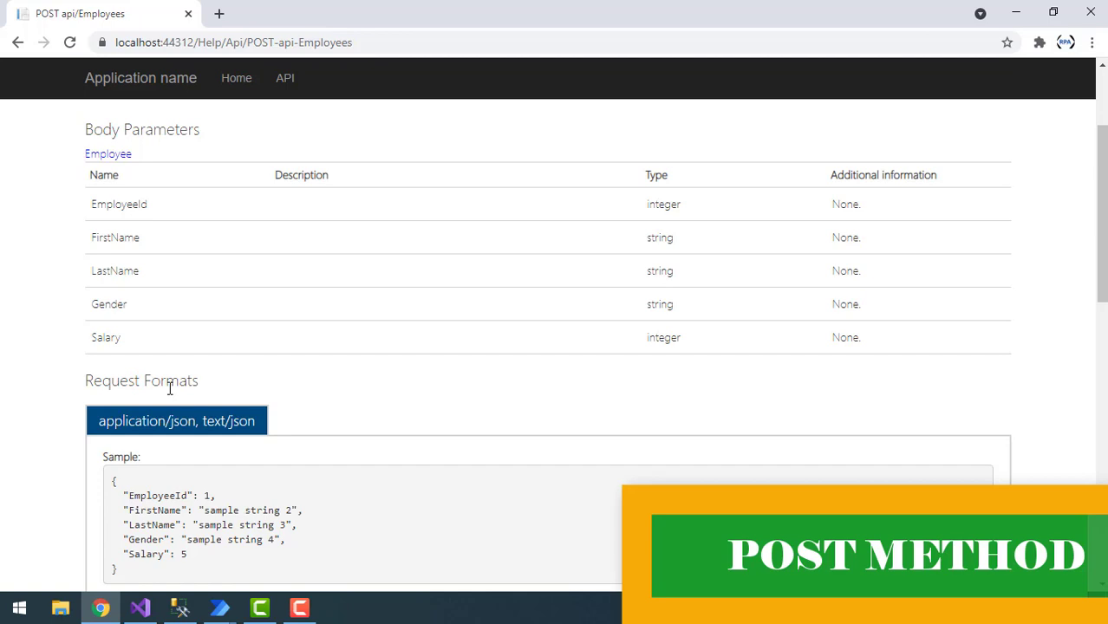
scroll(195, 415, "down", 1)
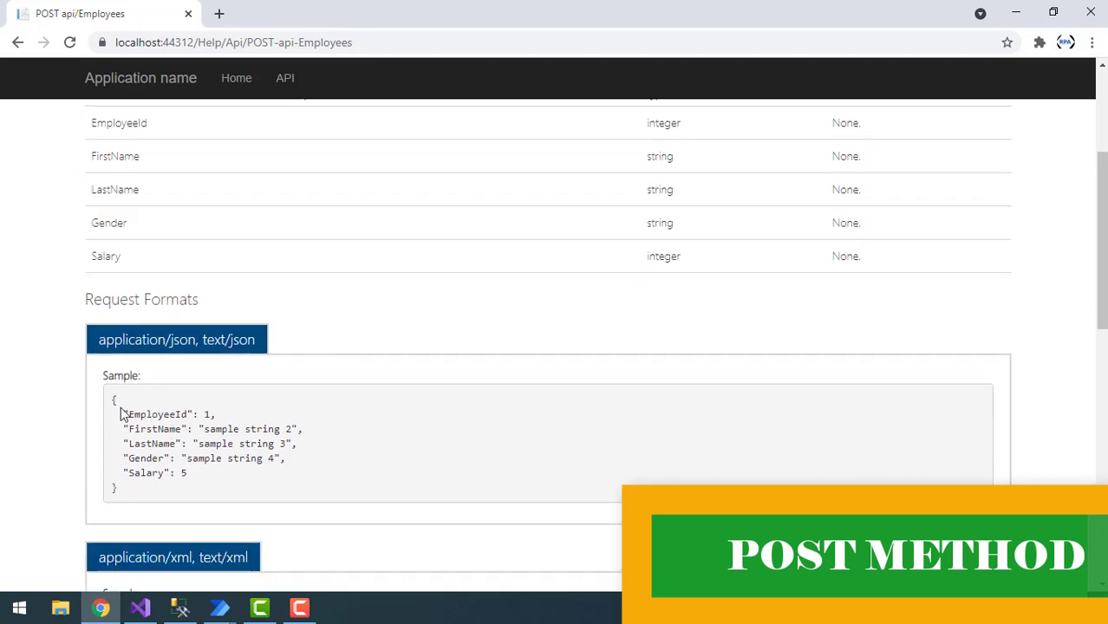
left_click_drag(111, 398, 165, 491)
scroll(152, 433, "down", 2)
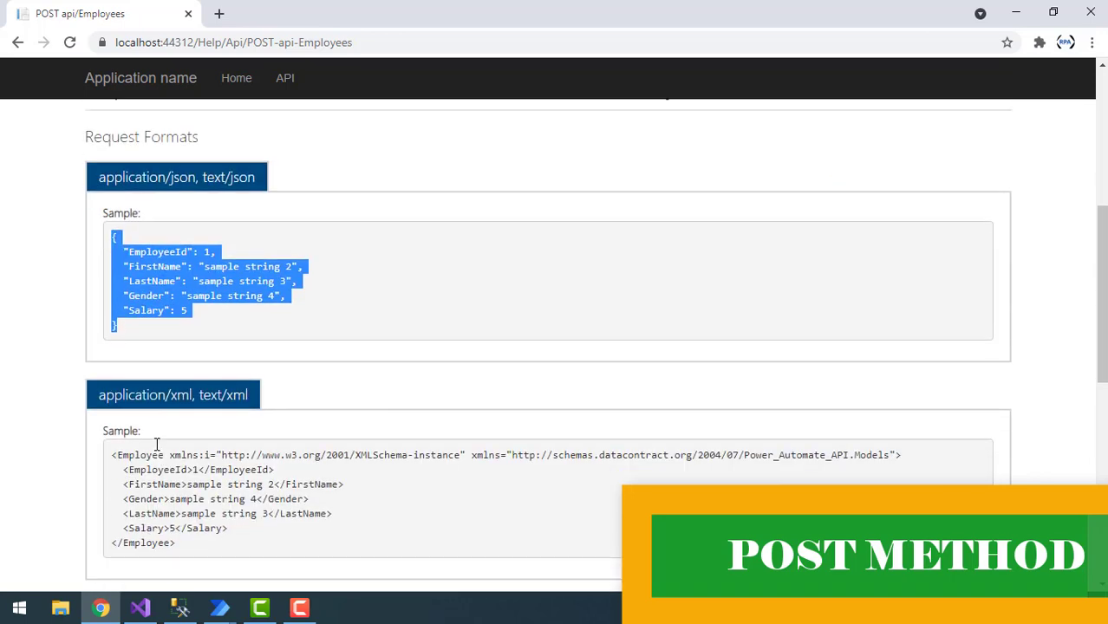
scroll(156, 475, "down", 6)
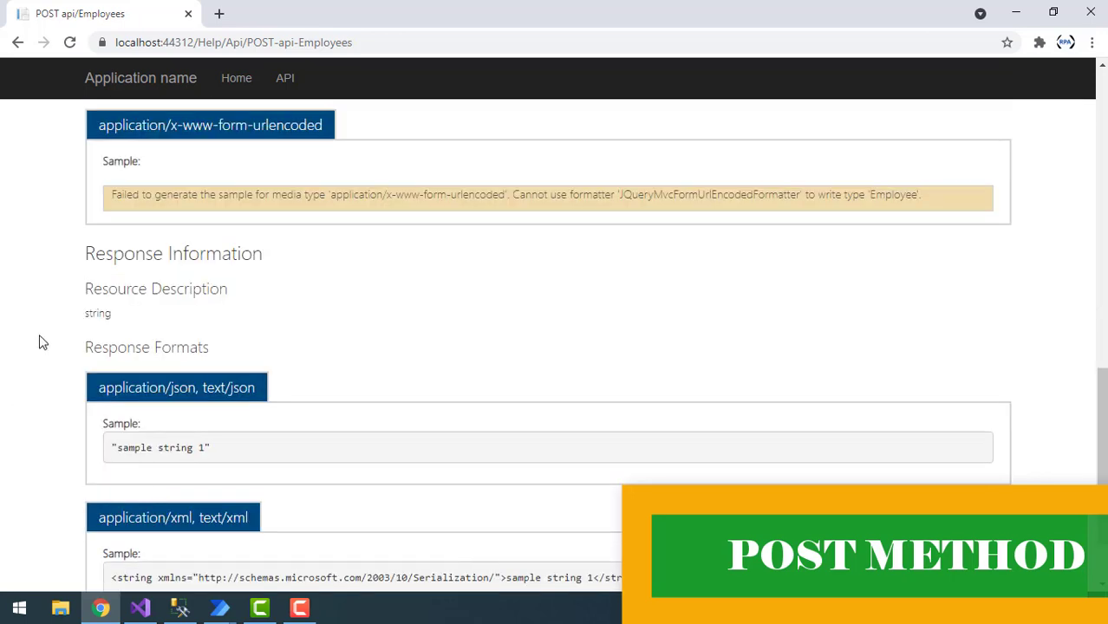
left_click_drag(80, 349, 227, 351)
left_click_drag(217, 446, 143, 456)
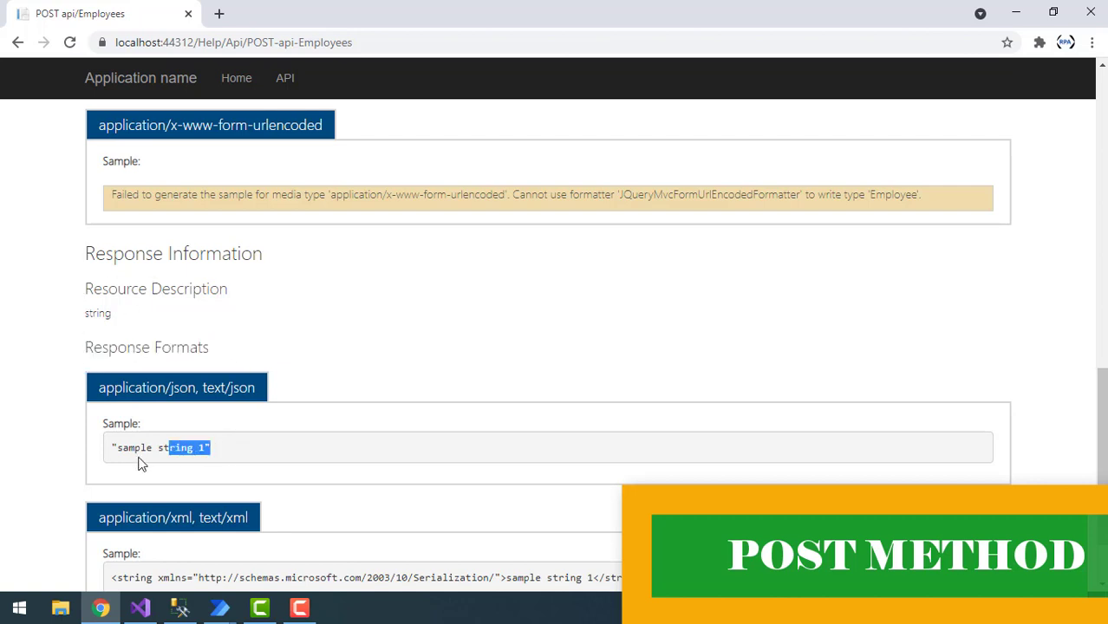
scroll(131, 459, "down", 2)
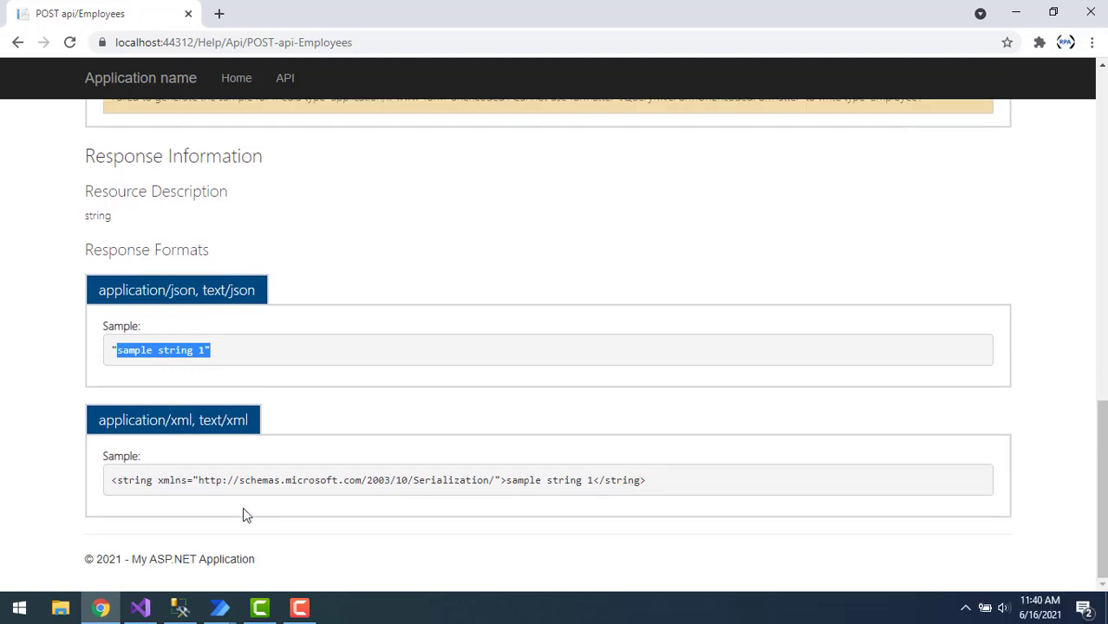
left_click(219, 608)
Step: Add an Invoke web service action from the Web actions group to the Working With Web services flow
left_click(279, 556)
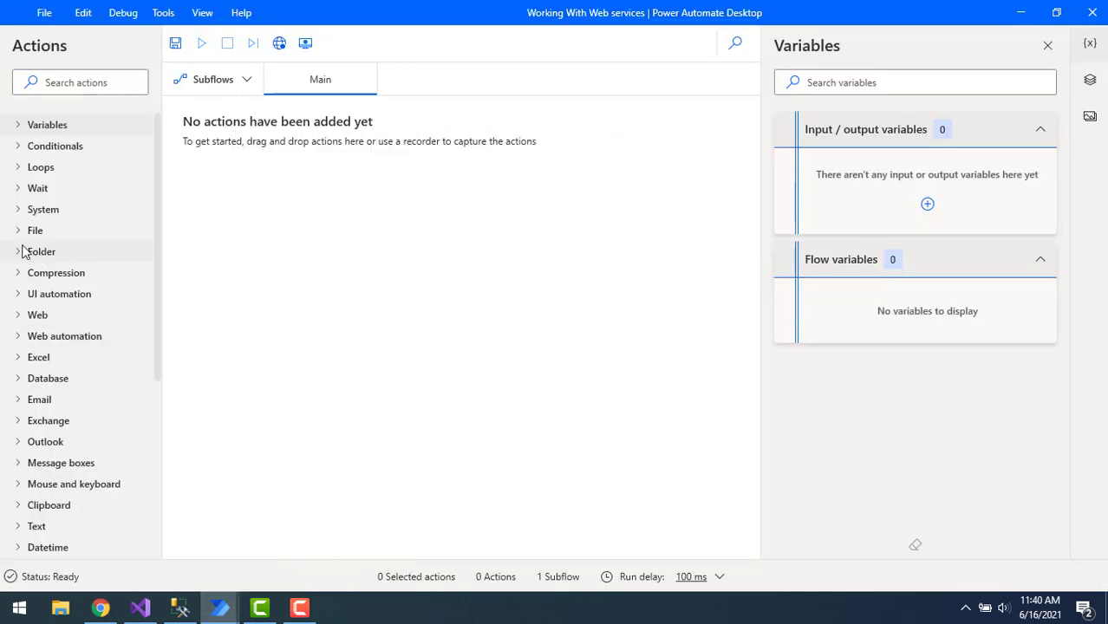
left_click(19, 315)
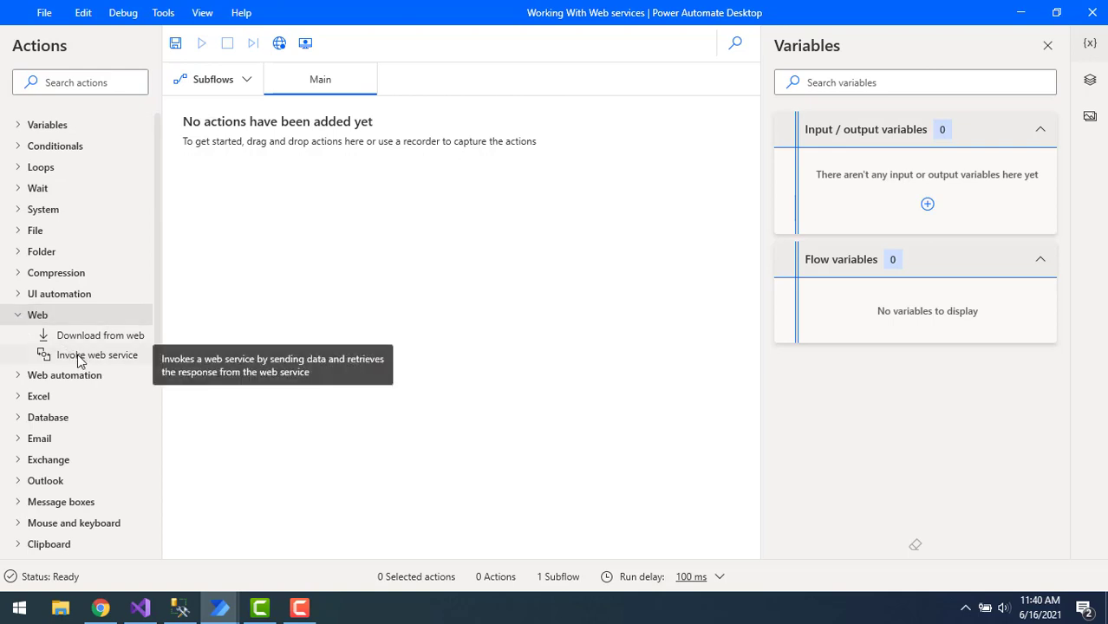
left_click_drag(78, 361, 312, 234)
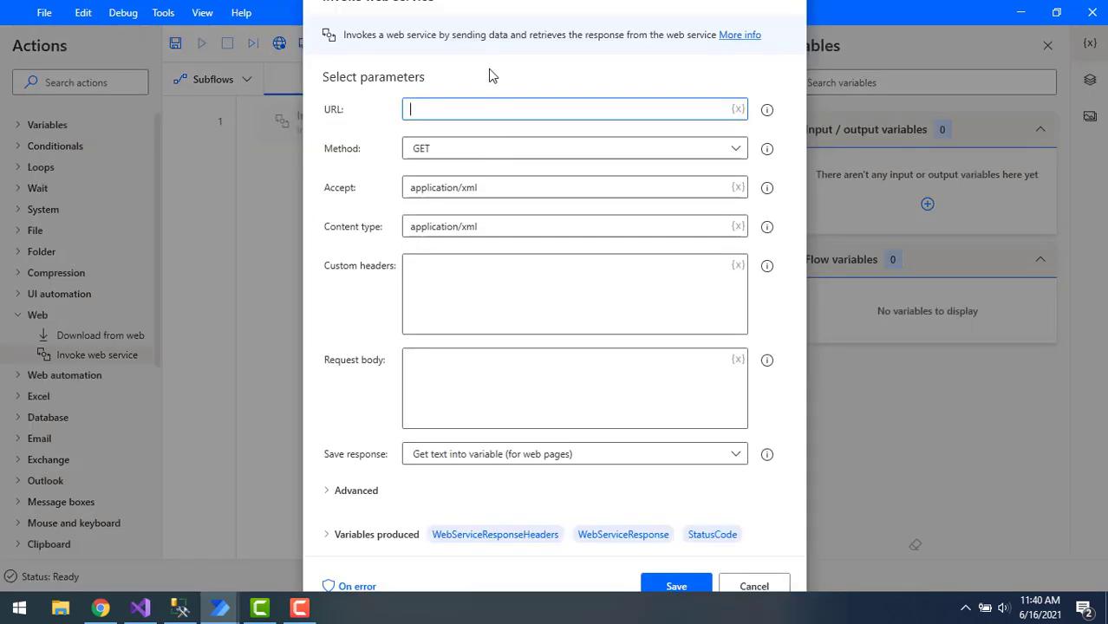
Step: Set the URL to the localhost server address copied from Chrome plus api/employees
left_click(101, 608)
left_click_drag(196, 43, 12, 47)
key("ctrl+c")
key("alt+Tab")
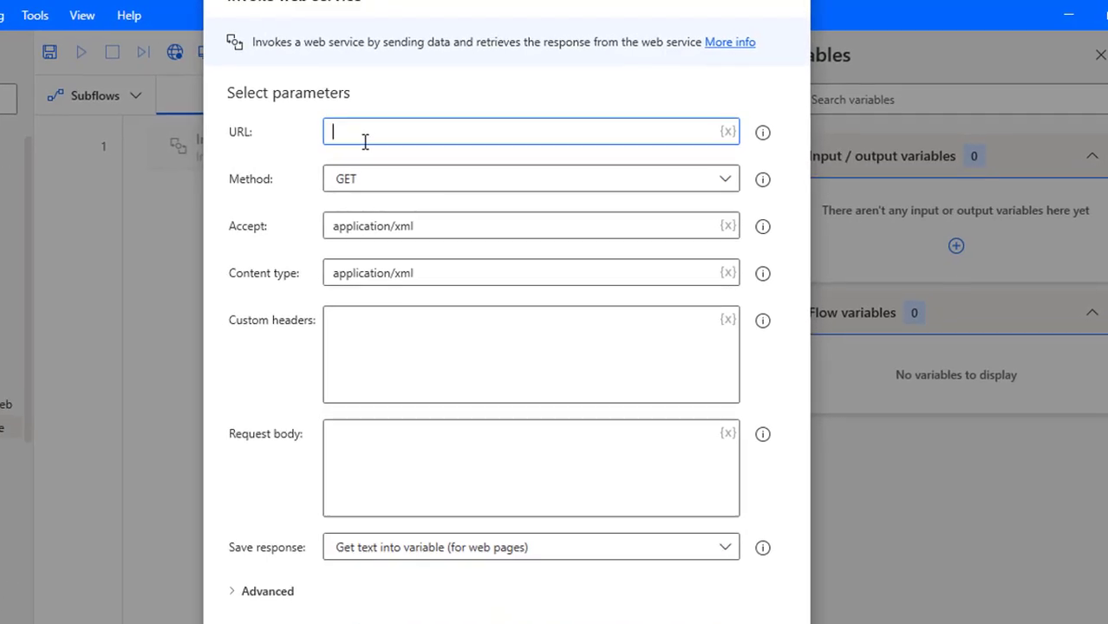
key("ctrl+v")
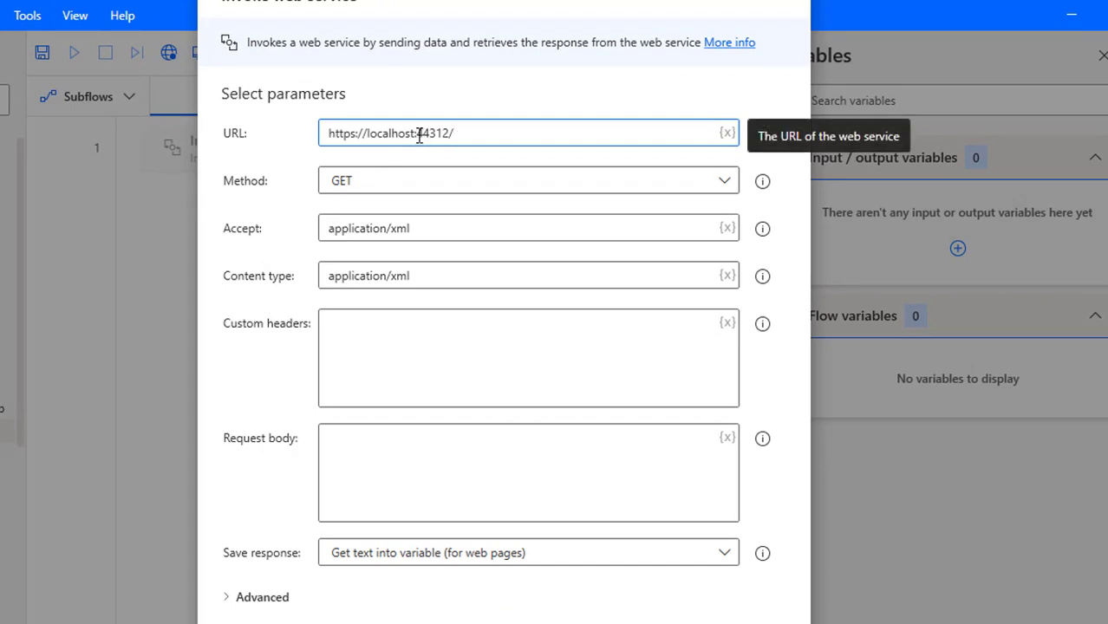
left_click_drag(436, 135, 472, 136)
key("End")
type("api/employee")
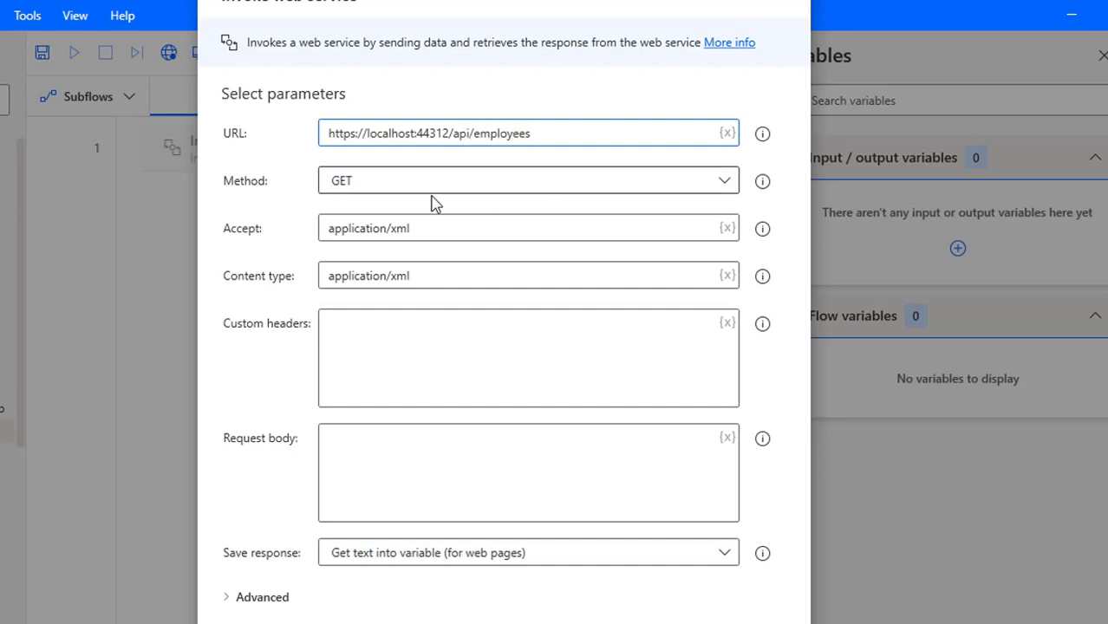
type("s")
Step: Set Method to POST and both Accept and Content type to application/json
left_click(382, 180)
left_click(358, 240)
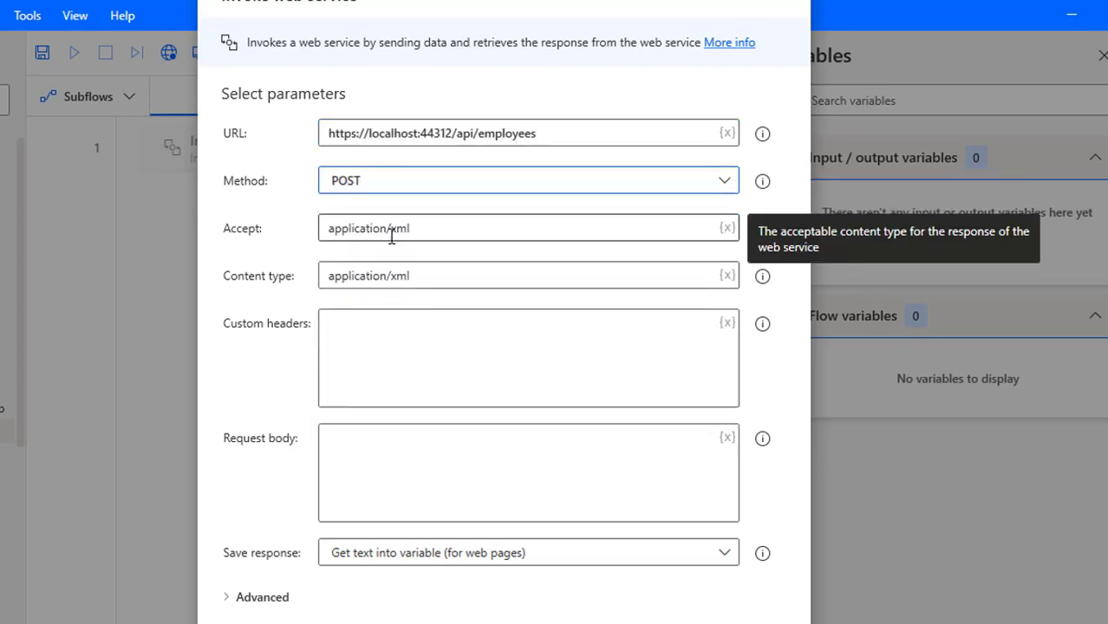
left_click_drag(390, 231, 465, 237)
type("js")
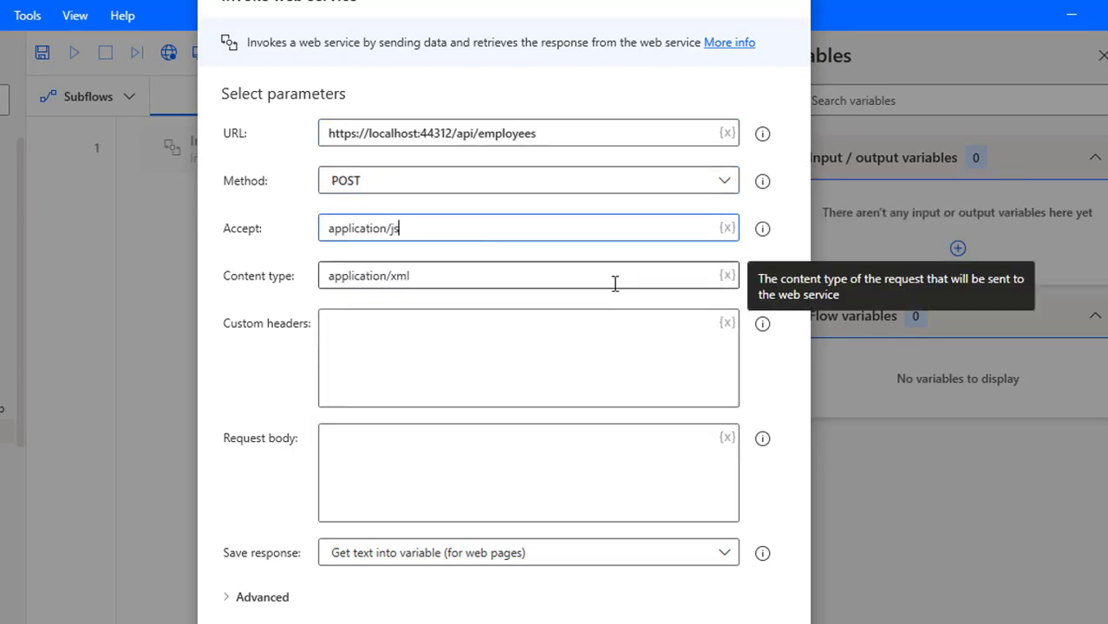
type("on")
left_click_drag(391, 279, 490, 277)
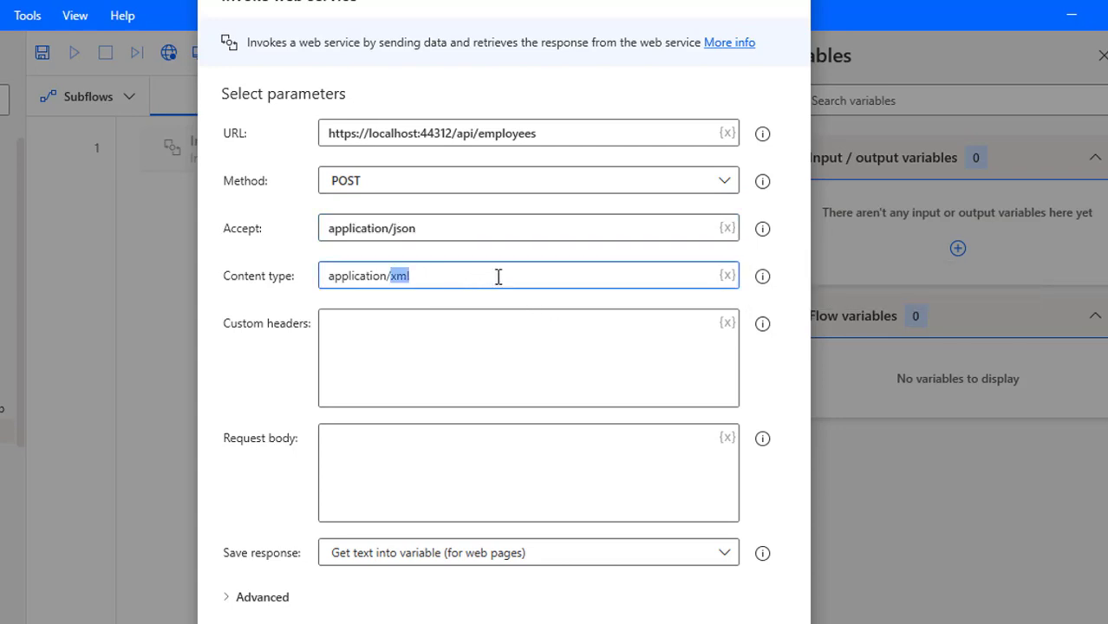
type("json")
Step: Paste a JSON employee record into the request body and delete its ID line
left_click(338, 447)
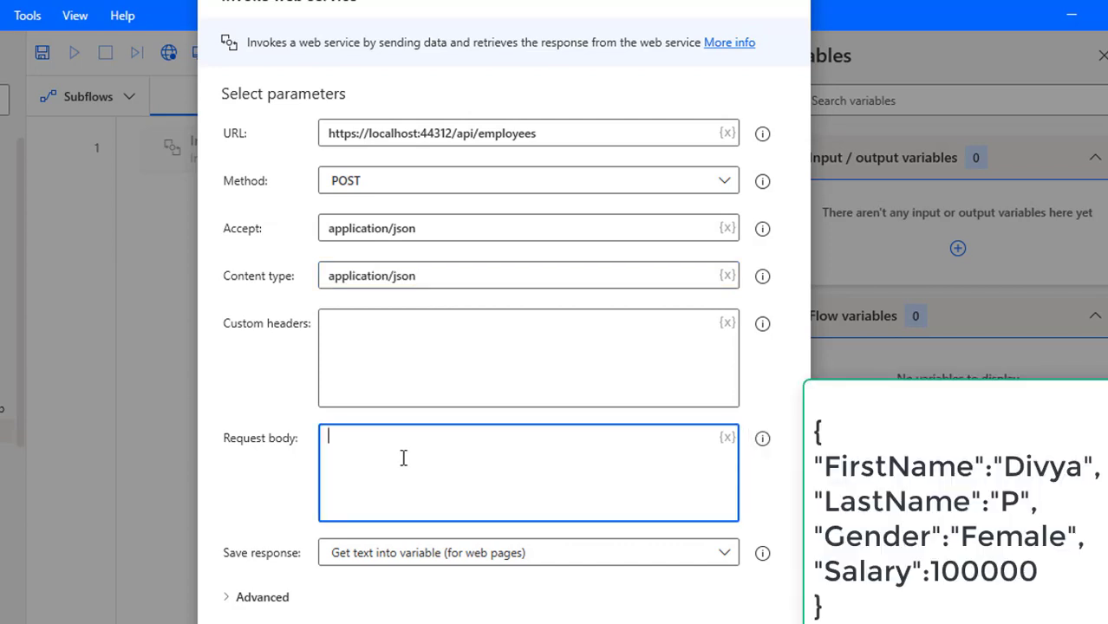
key("ctrl+v")
left_click(331, 451)
key("shift+End")
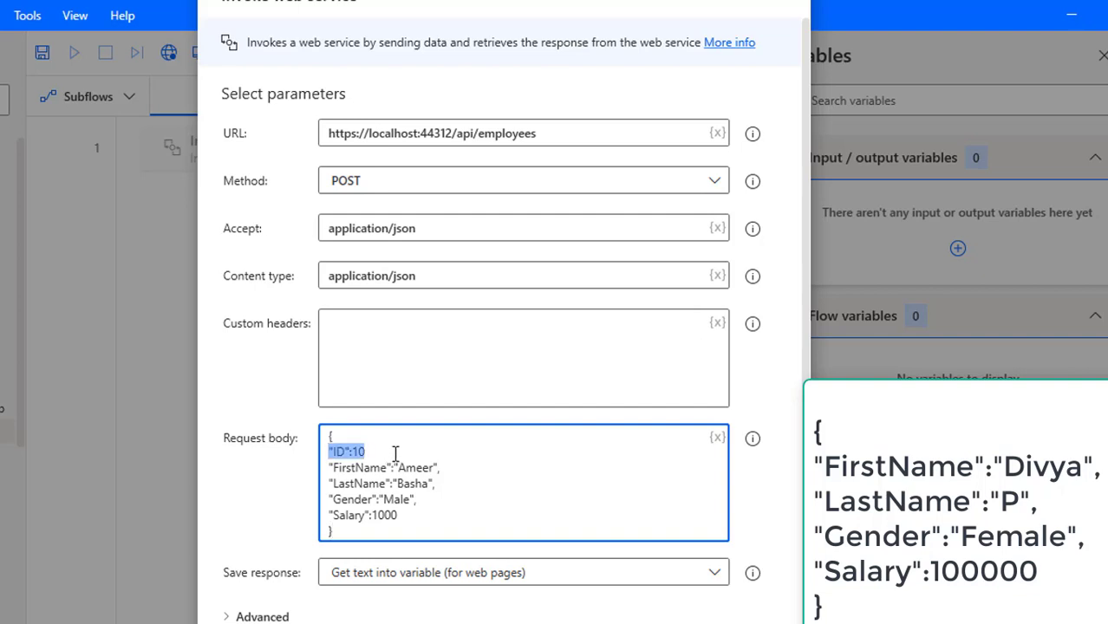
key("Delete")
Step: Replace the FirstName and LastName values with the new employee's first and last name
left_click(431, 467)
key("BackSpace")
key("BackSpace")
key("BackSpace")
key("BackSpace")
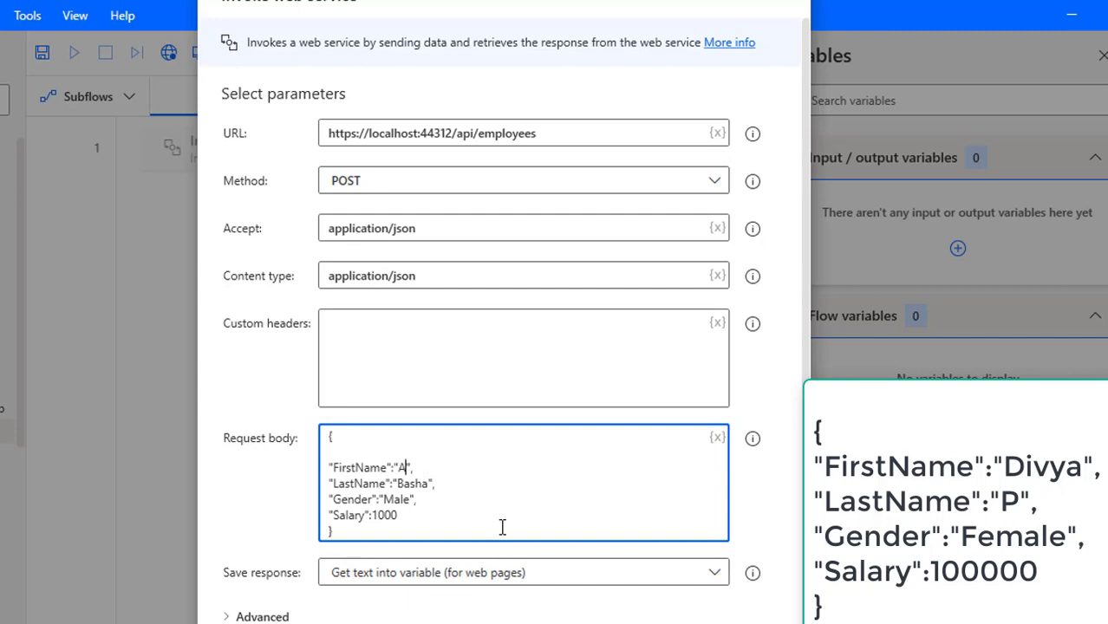
type("Divya")
left_click_drag(397, 483, 431, 484)
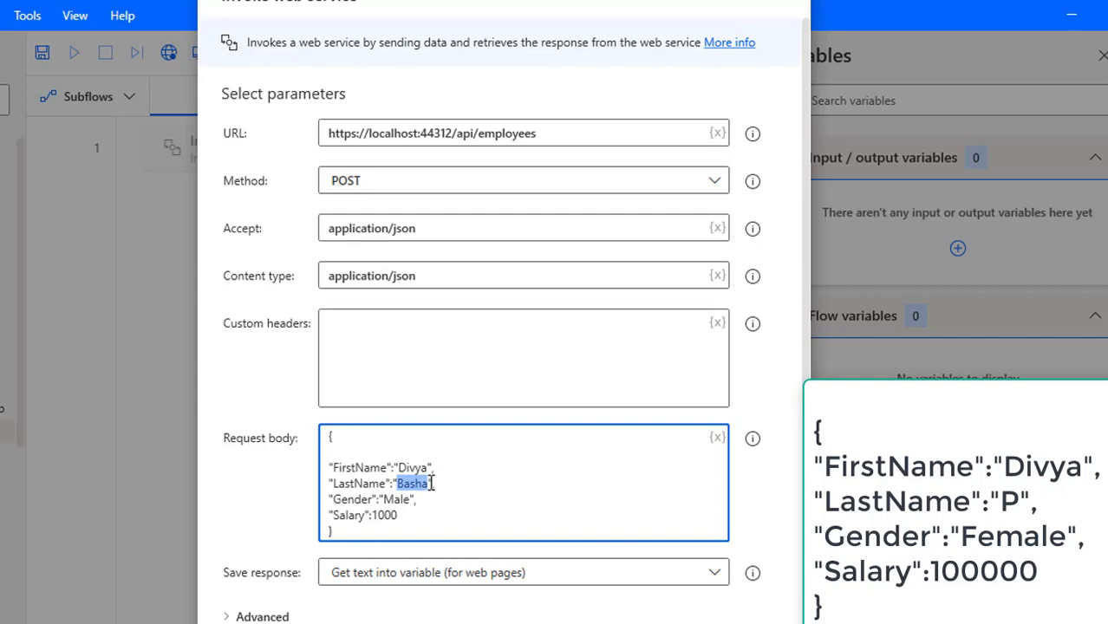
type("P")
Step: Change Gender to Female and Salary to 100000, and remove the blank line under the brace
left_click(391, 499)
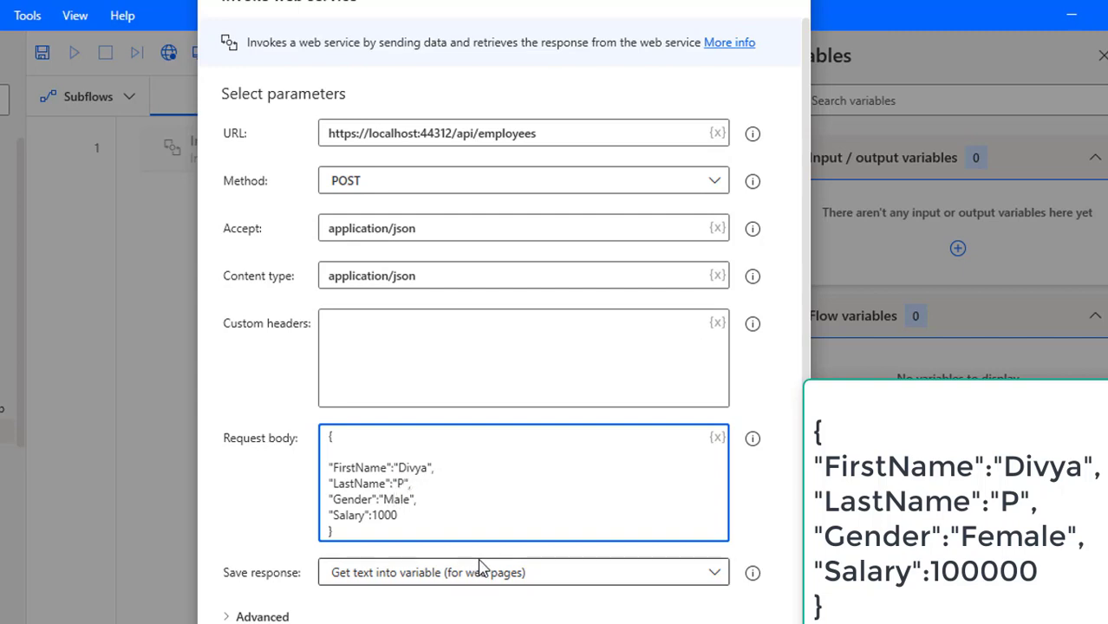
key("BackSpace")
type("Fem")
left_click(426, 513)
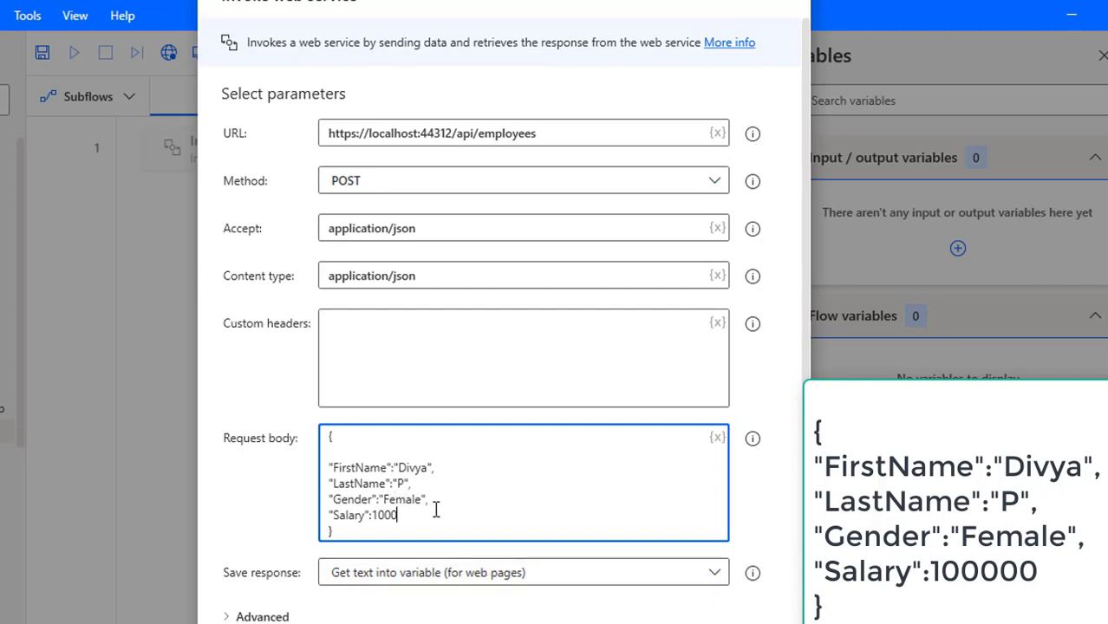
type("00")
left_click(382, 444)
key("Delete")
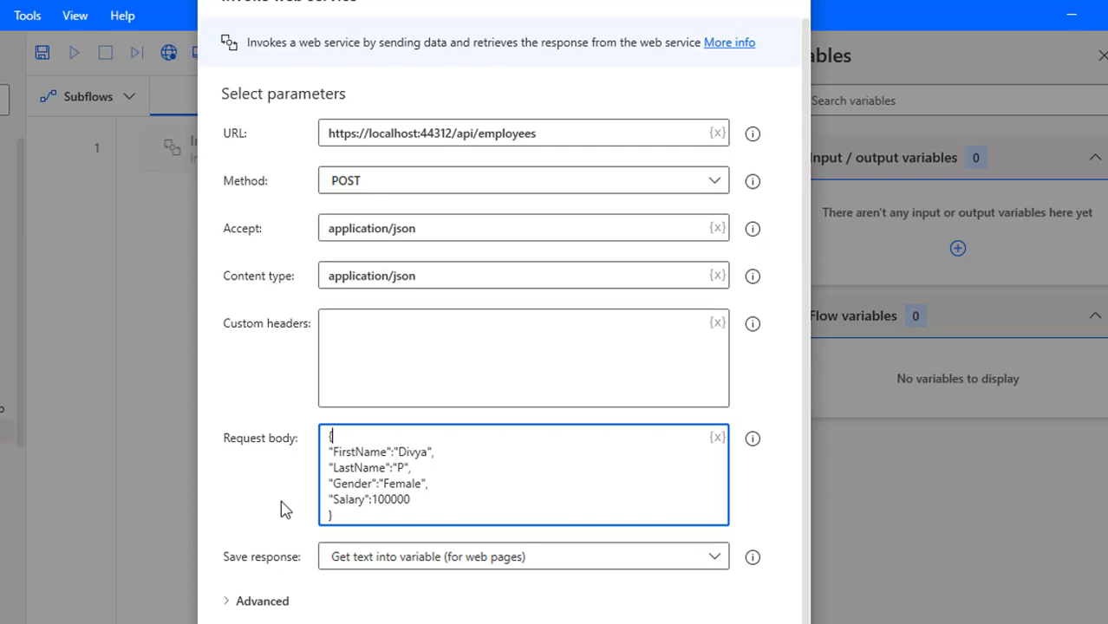
Step: Expand the Advanced settings and select the JSON request body
left_click(233, 600)
left_click(310, 599)
scroll(309, 600, "down", 4)
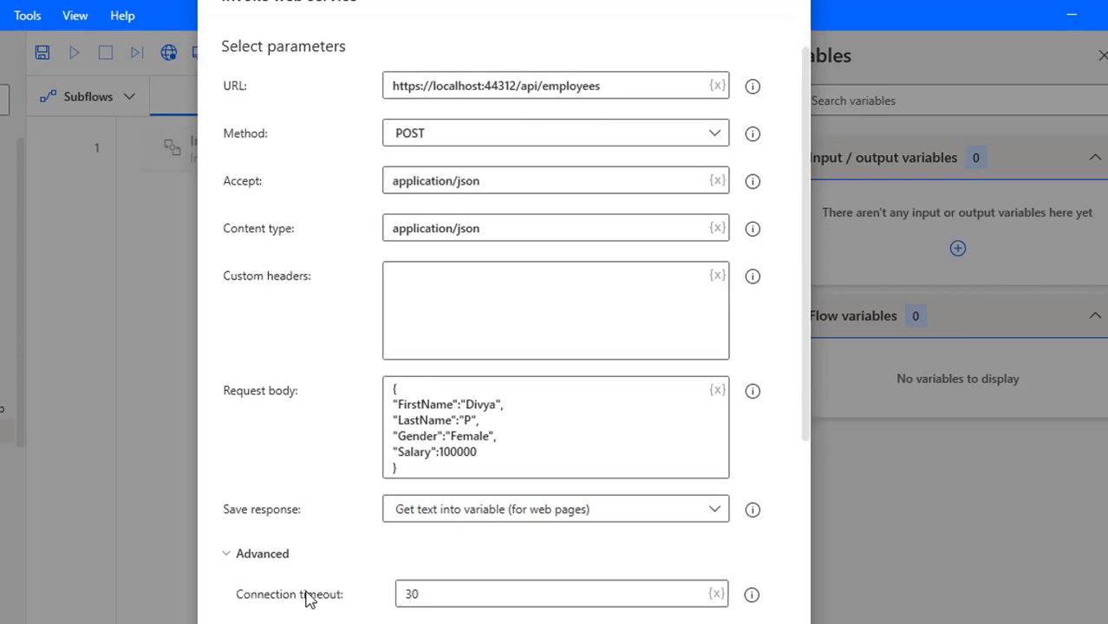
scroll(309, 600, "down", 1)
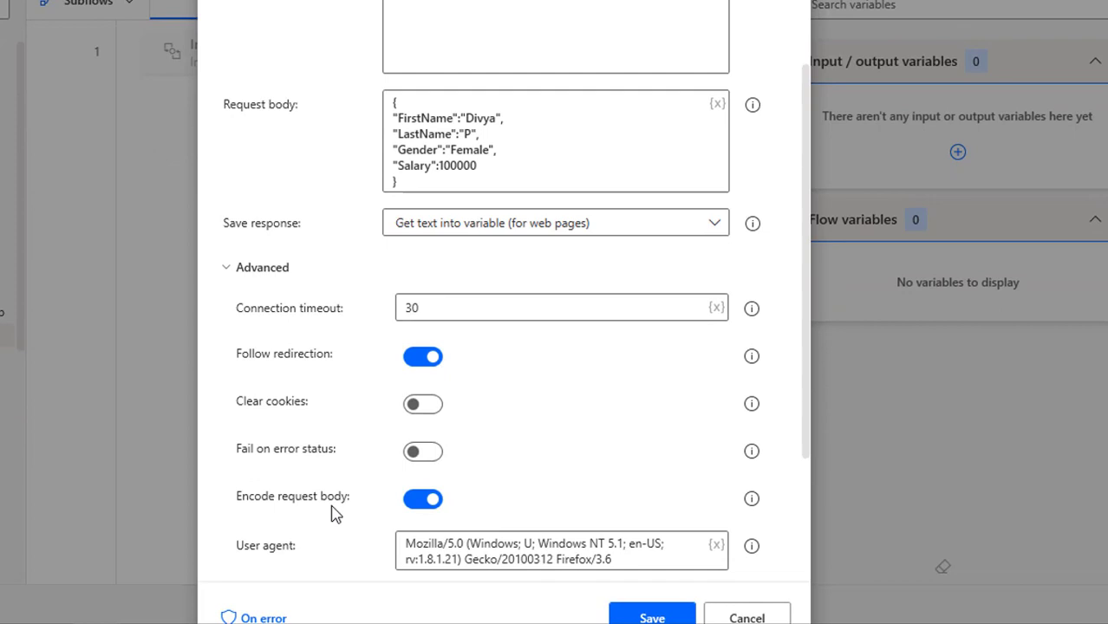
left_click(400, 100)
left_click_drag(396, 97, 420, 182)
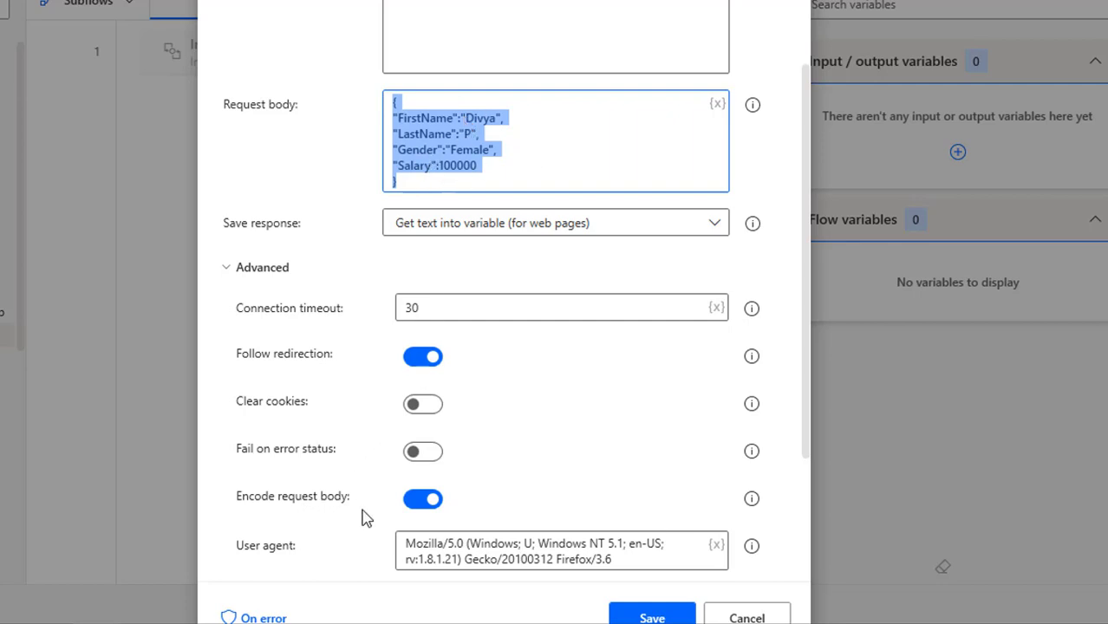
Step: Switch off Encode request body, save the Invoke web service action, and bring up SSMS
left_click(420, 501)
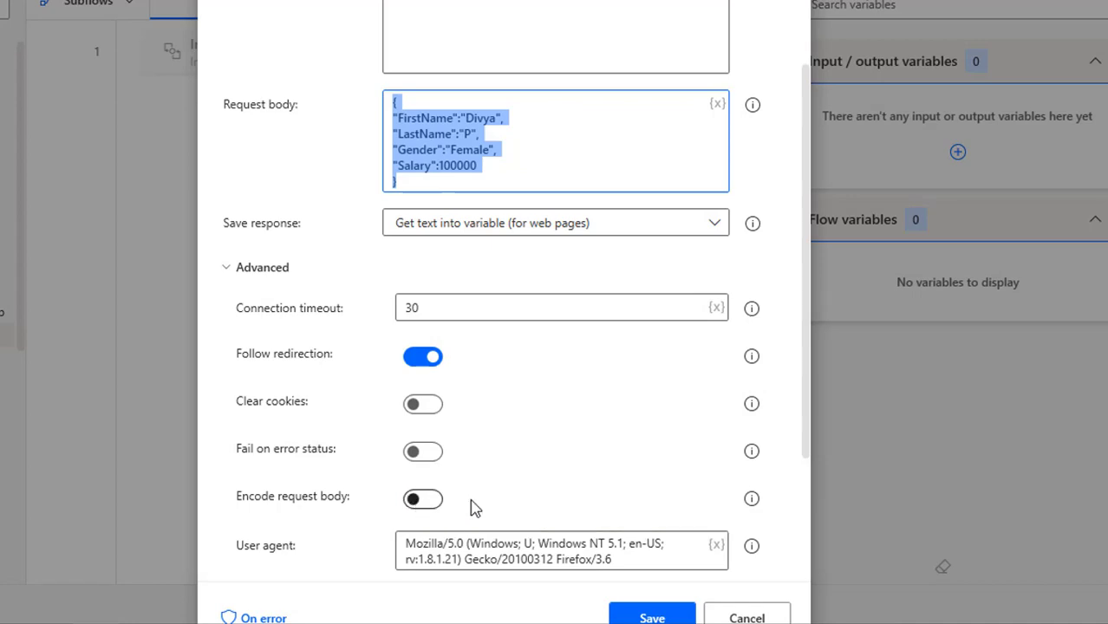
scroll(495, 494, "up", 1)
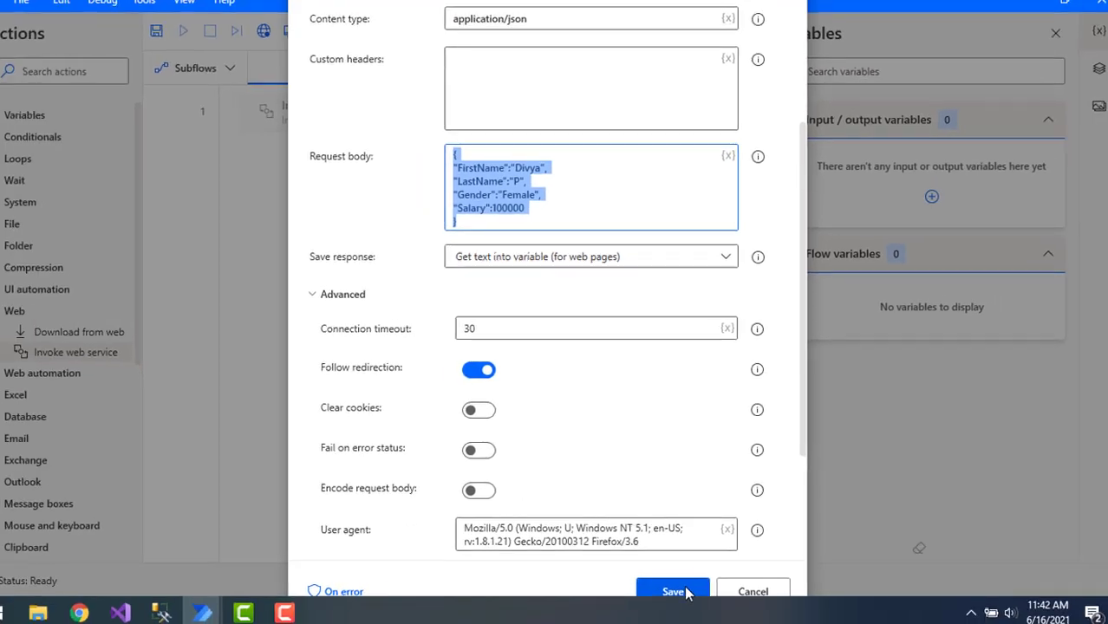
left_click(651, 617)
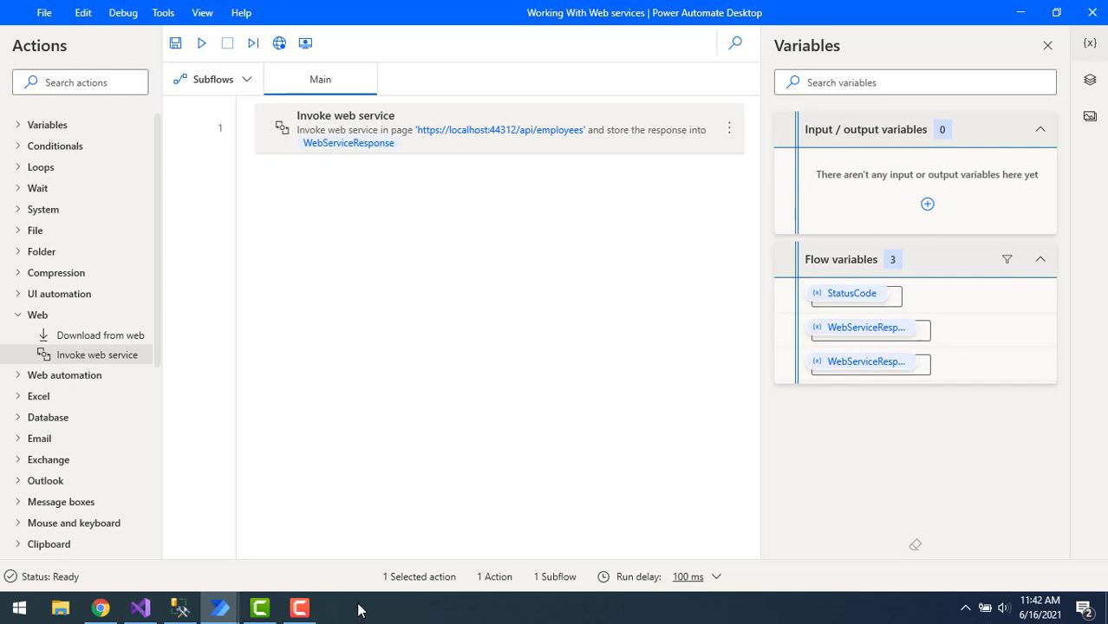
left_click(180, 609)
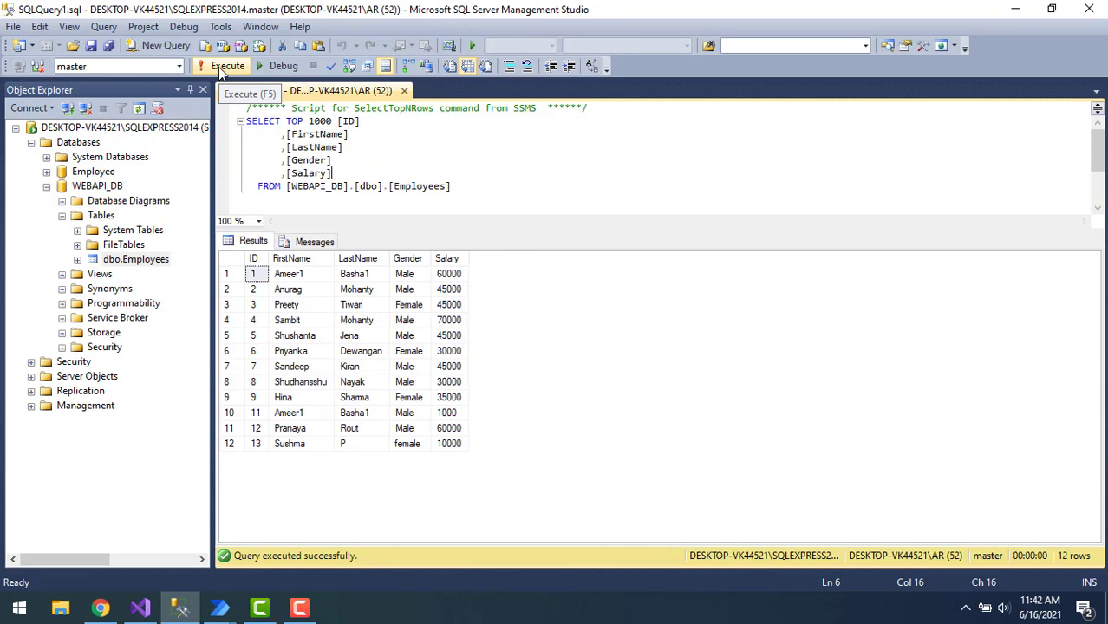
Step: Rerun the Employees query and review the last existing row, ID 13 with salary 10000
left_click(218, 67)
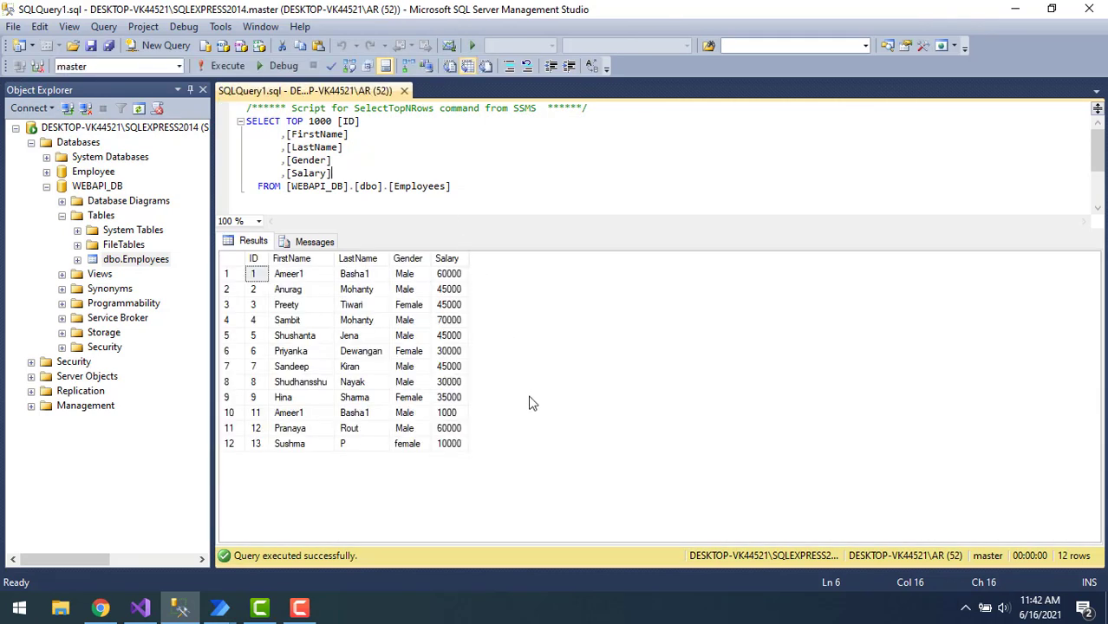
left_click(257, 443)
left_click(300, 444)
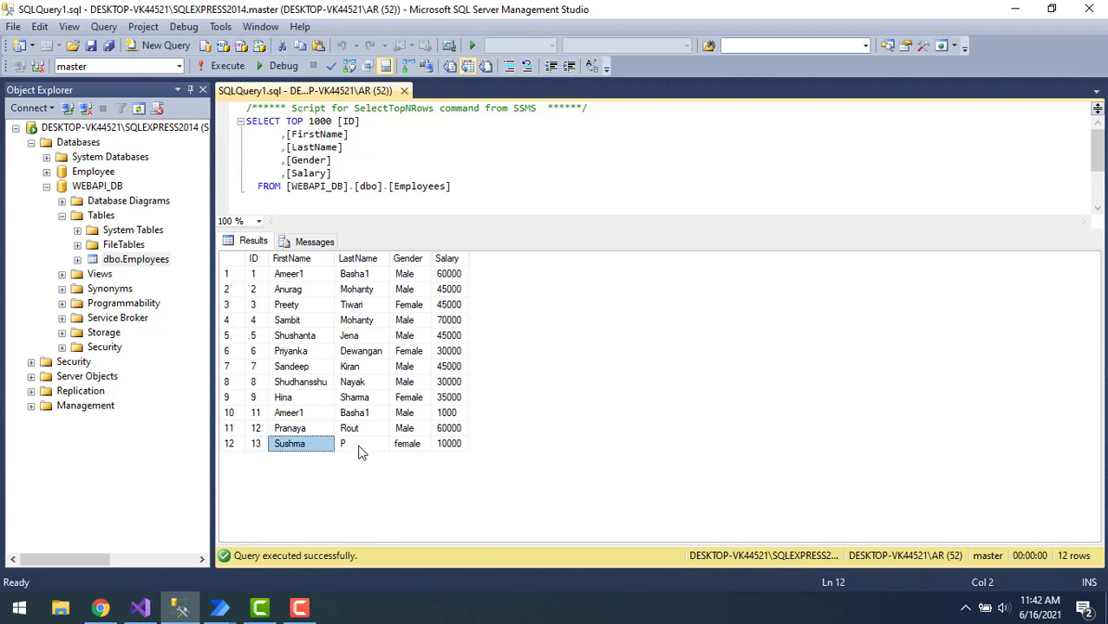
left_click(356, 448)
left_click(400, 446)
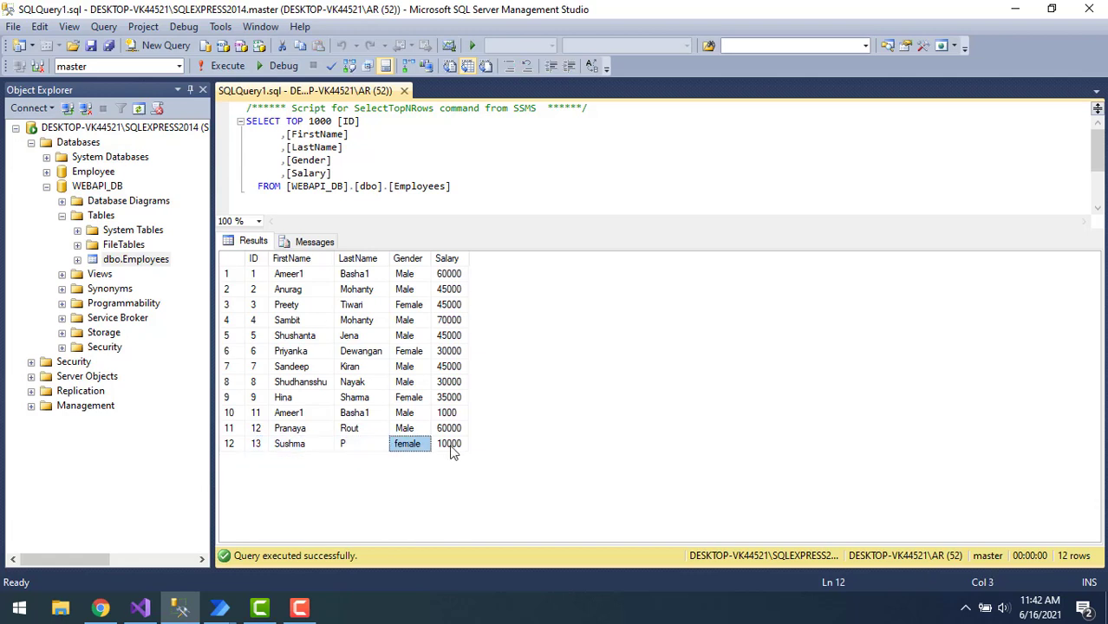
left_click(449, 445)
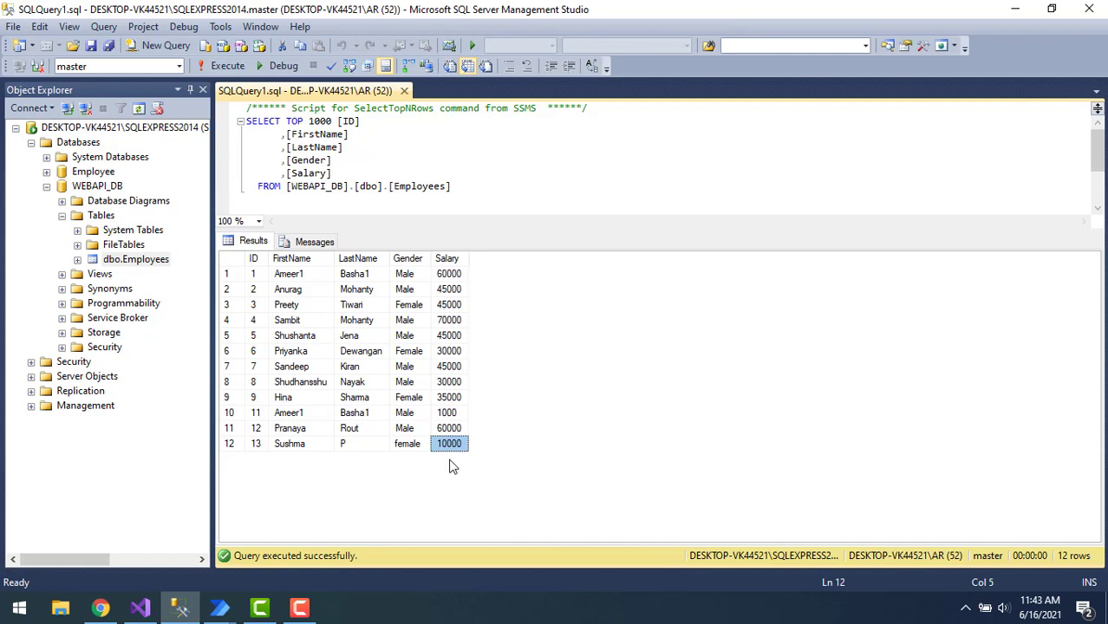
key("alt+Tab")
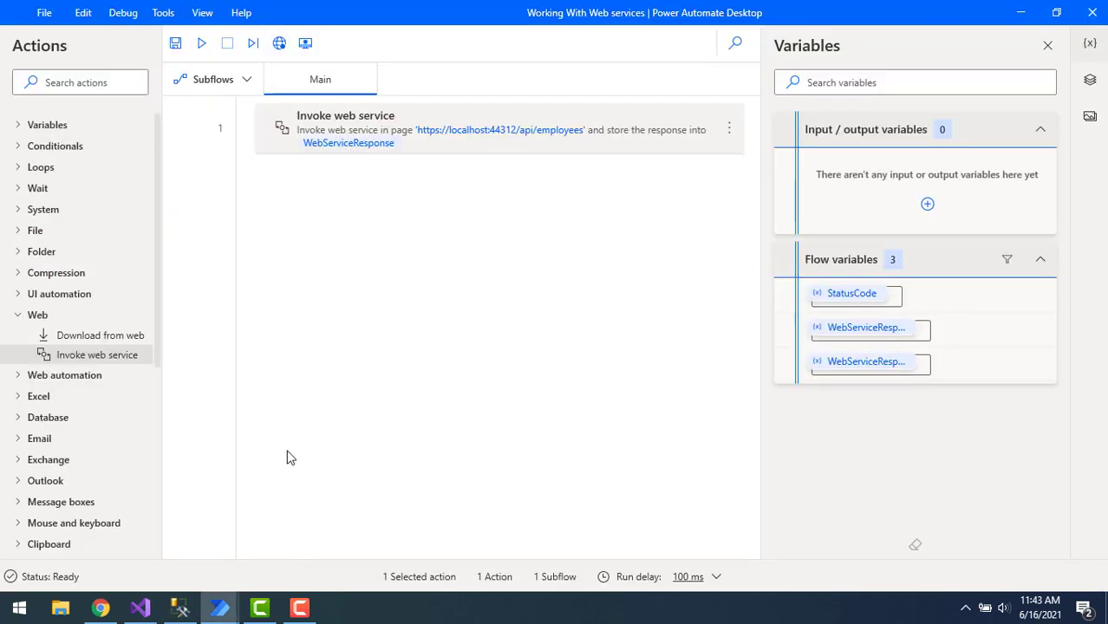
Step: Run the flow and view the WebServiceResponse value 'Added'
left_click(201, 48)
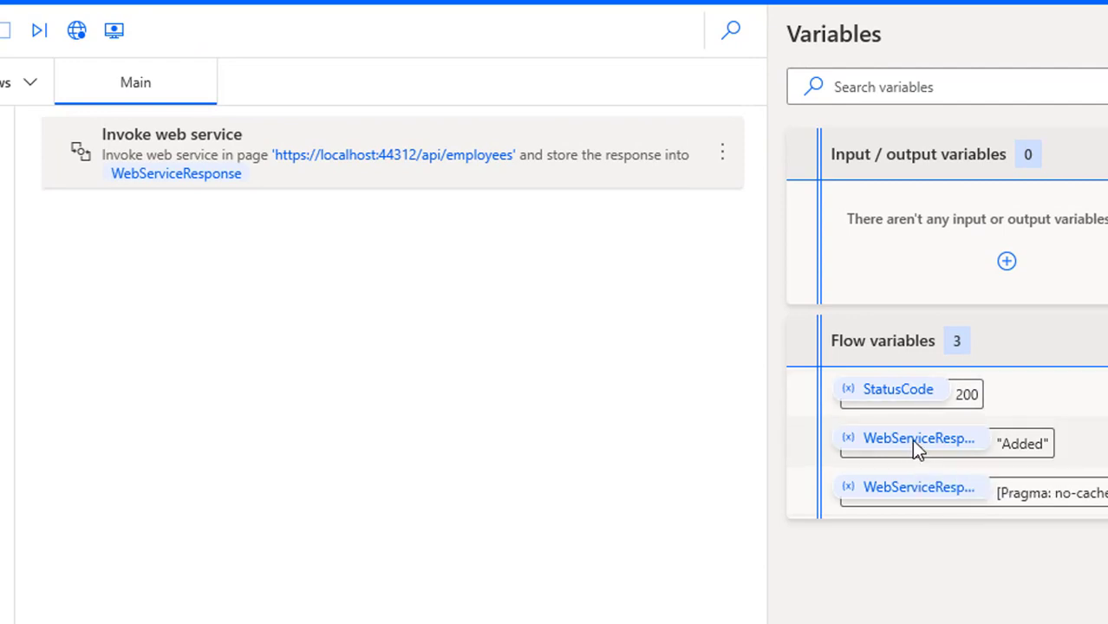
double_click(911, 439)
left_click_drag(395, 352, 293, 360)
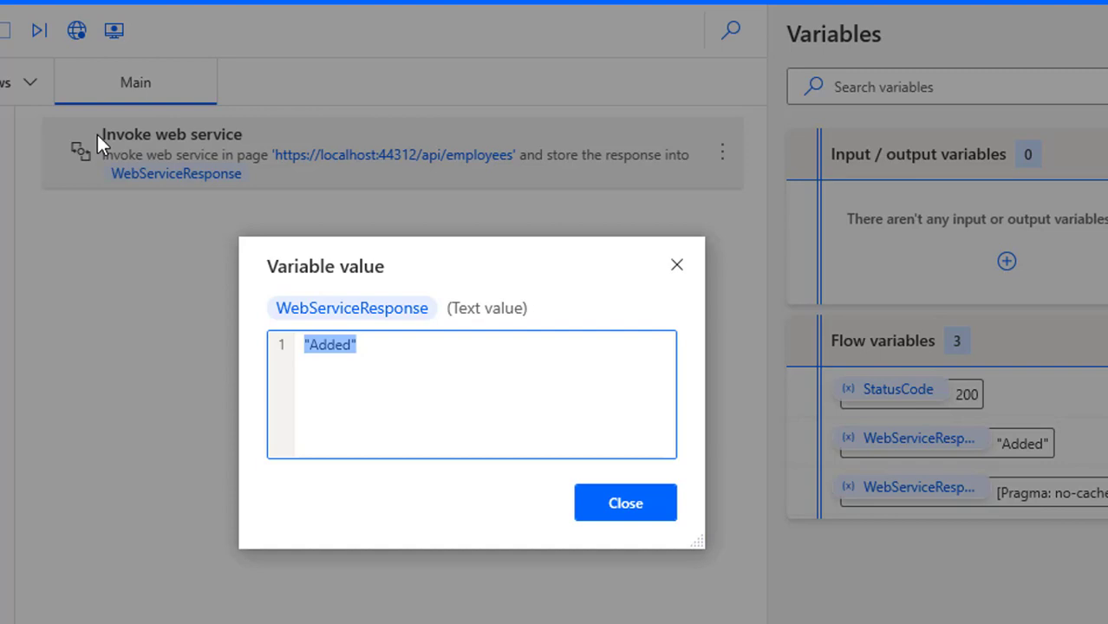
left_click(604, 511)
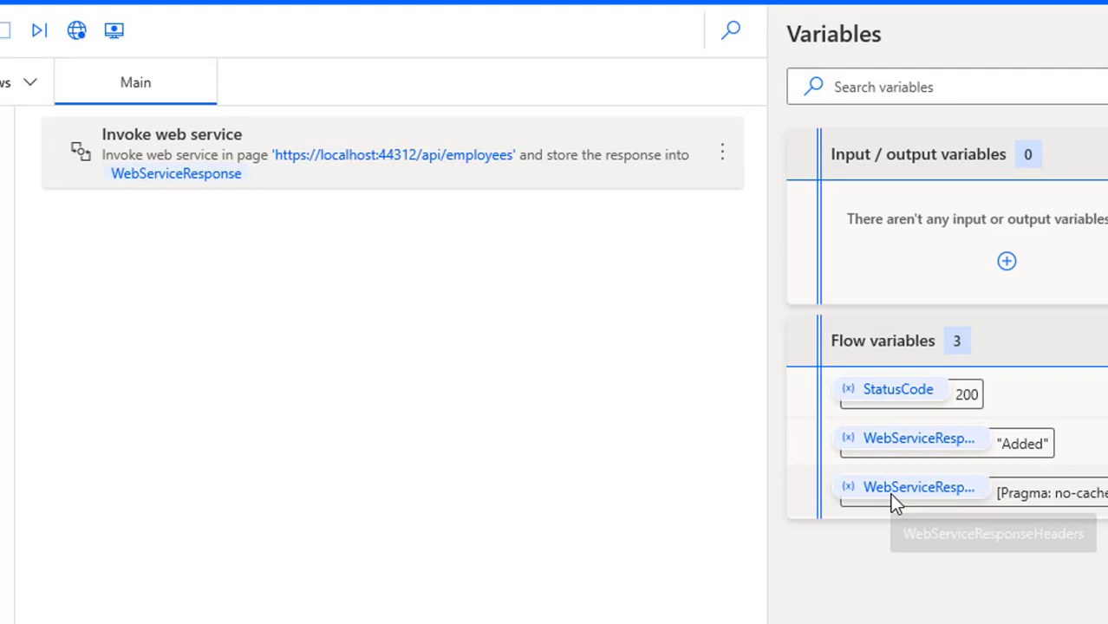
Step: Inspect the WebServiceResponseHeaders list, then close it
double_click(890, 494)
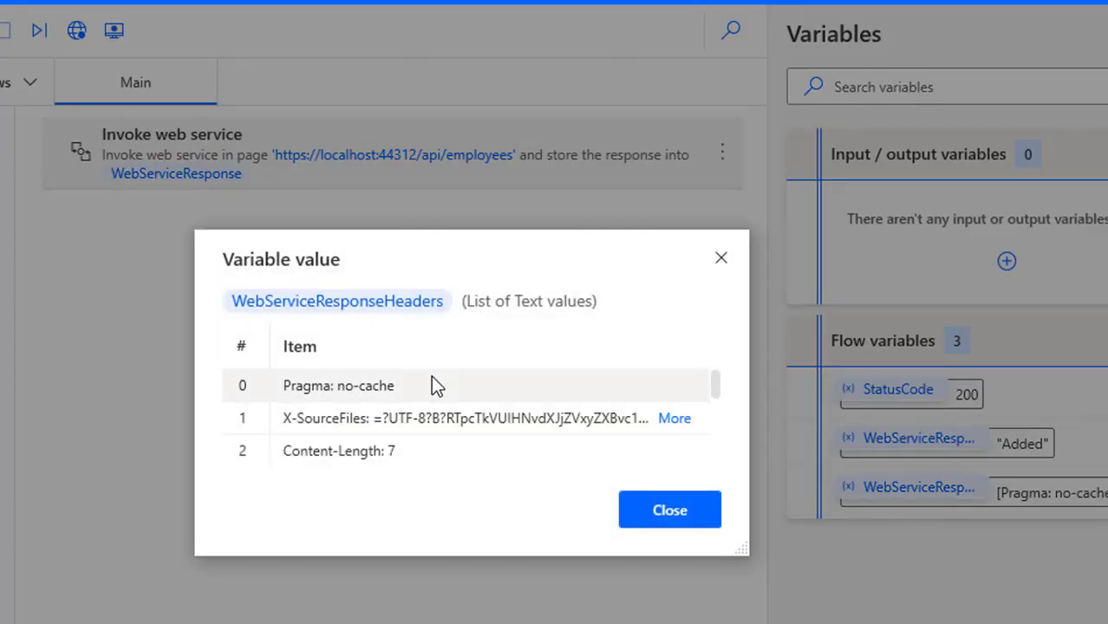
scroll(433, 384, "down", 3)
scroll(433, 387, "down", 1)
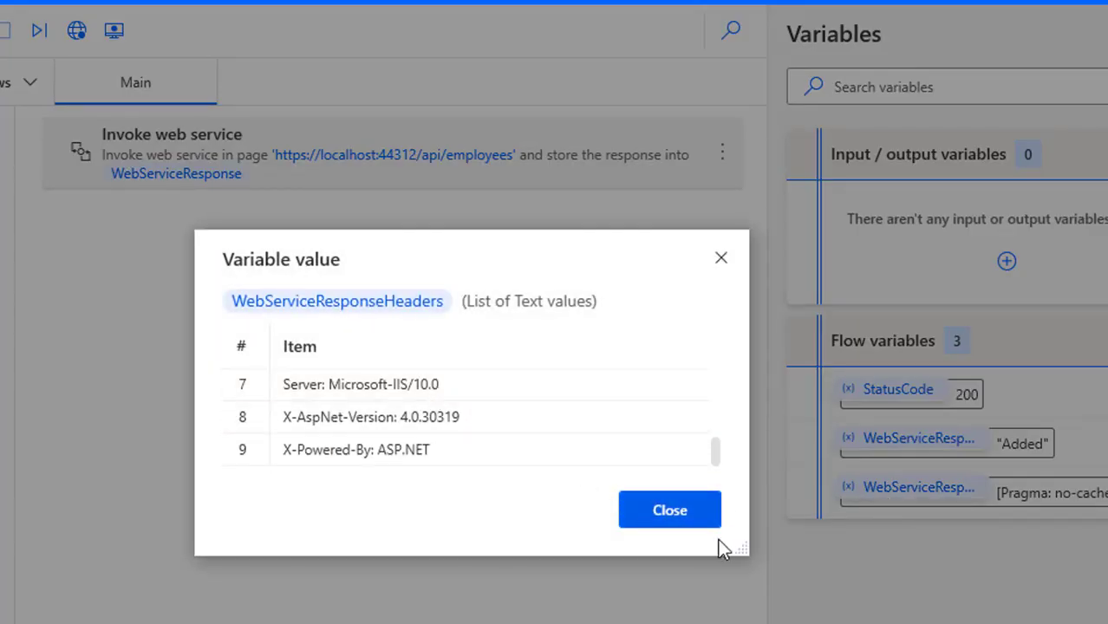
left_click(669, 511)
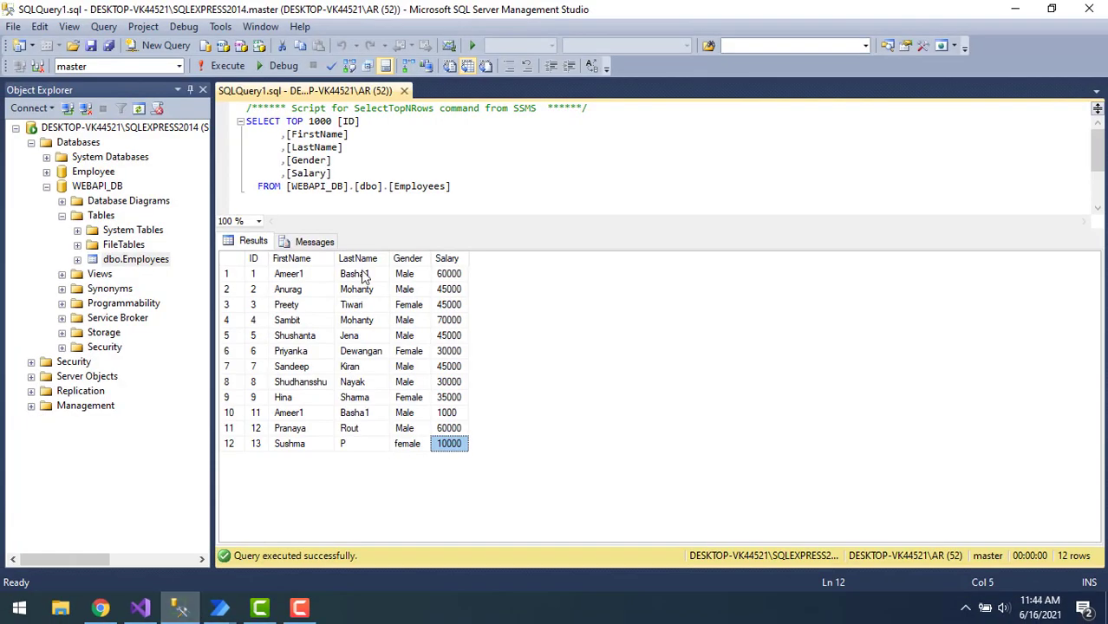
Step: Rerun the Employees query and review new row ID 14: Female, salary 100000
left_click(427, 167)
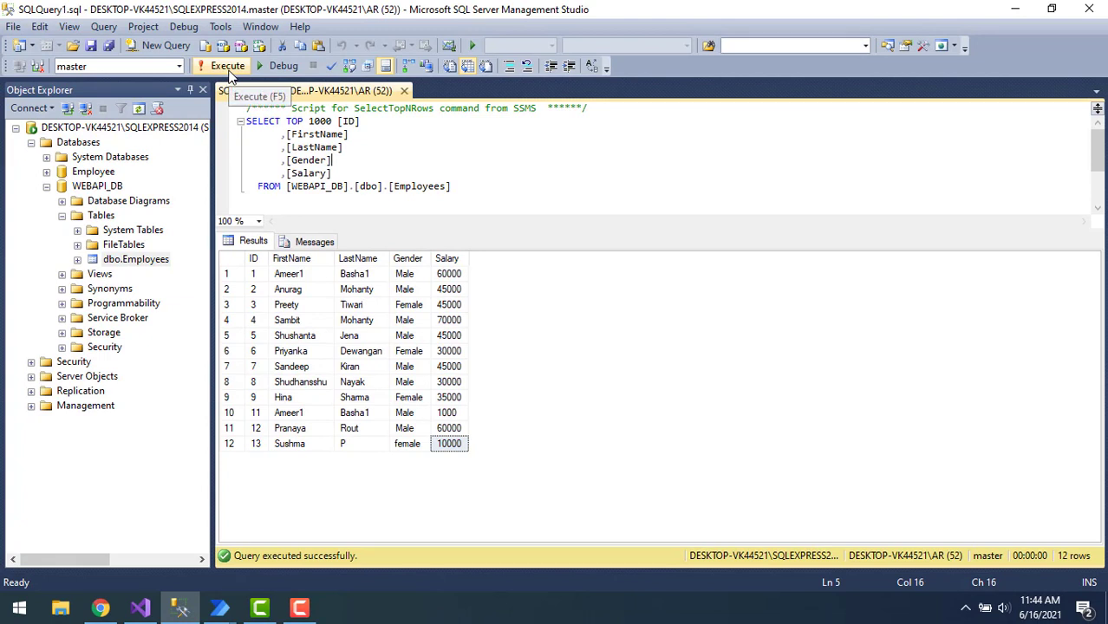
left_click(227, 66)
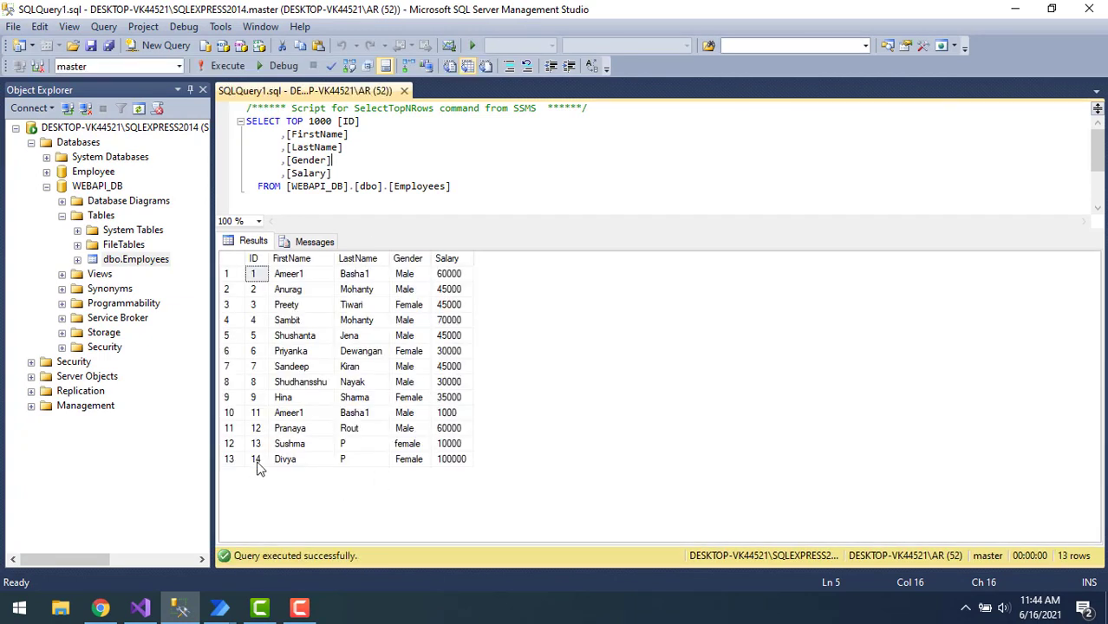
left_click(257, 464)
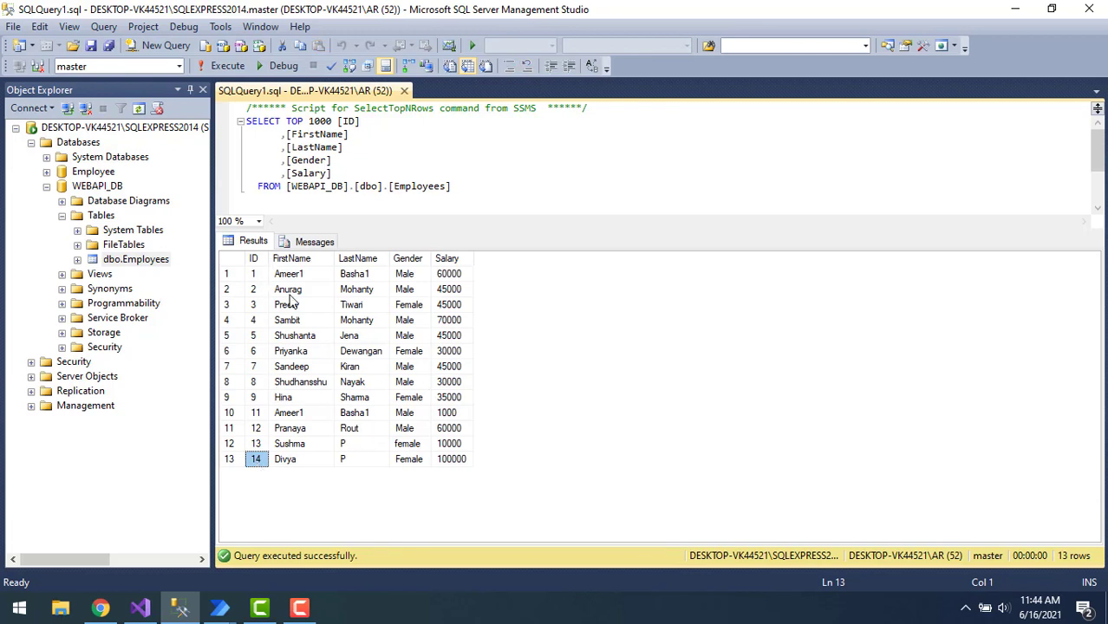
left_click(290, 468)
left_click(357, 465)
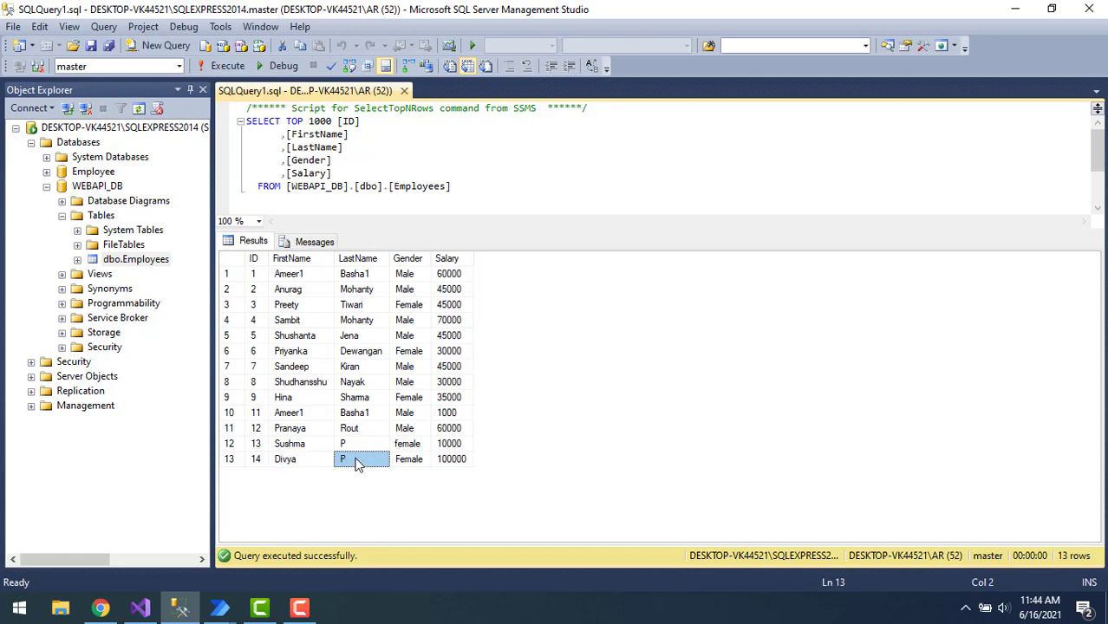
left_click(410, 468)
left_click(458, 465)
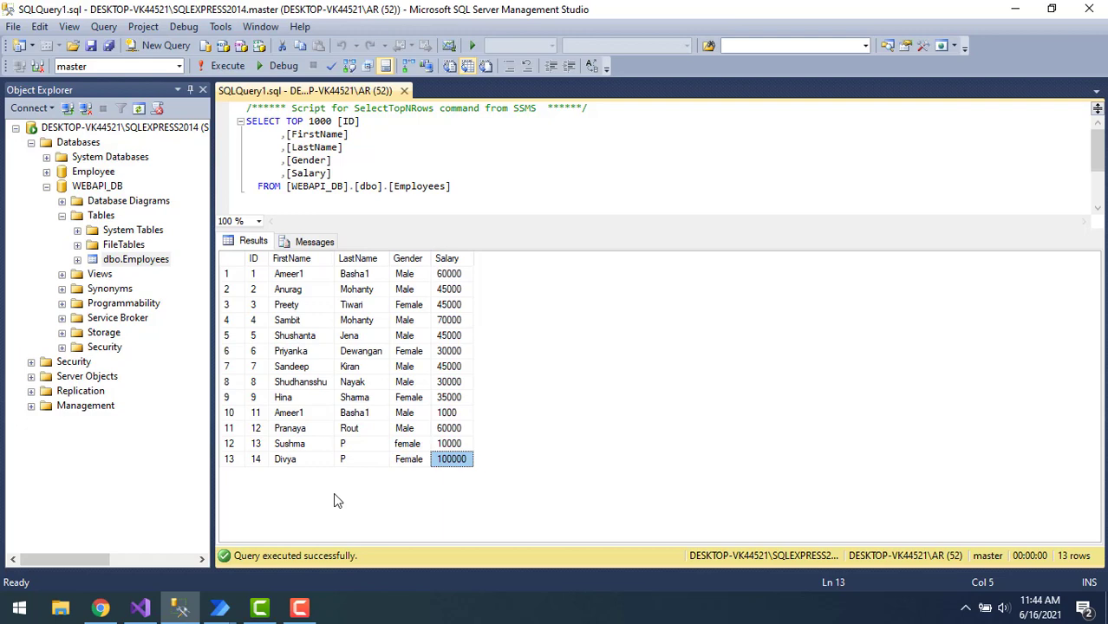
key("alt+Tab")
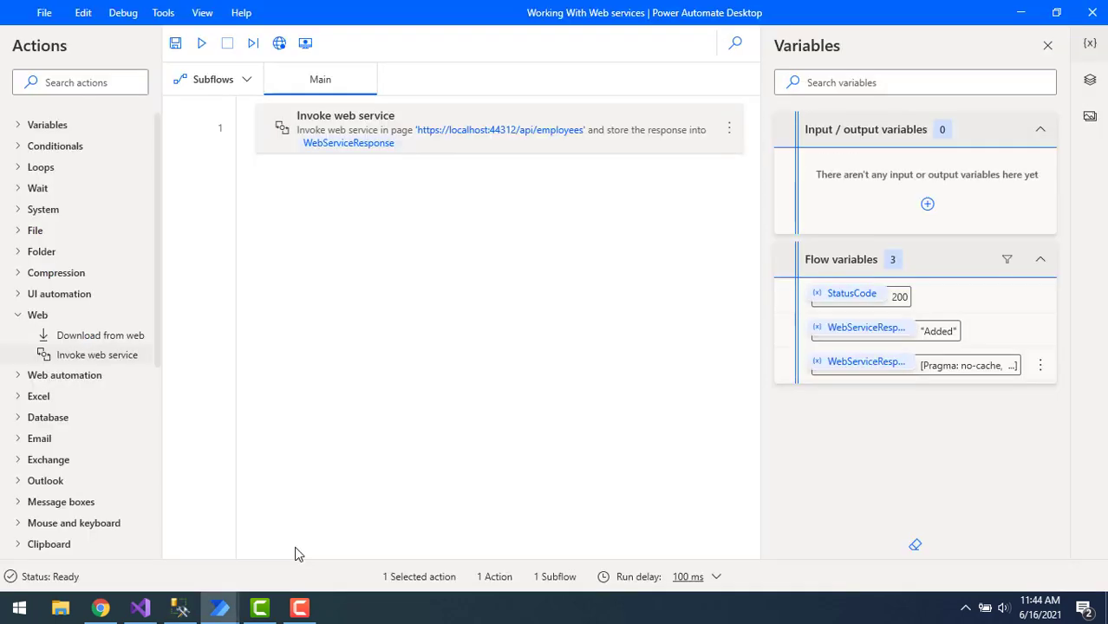